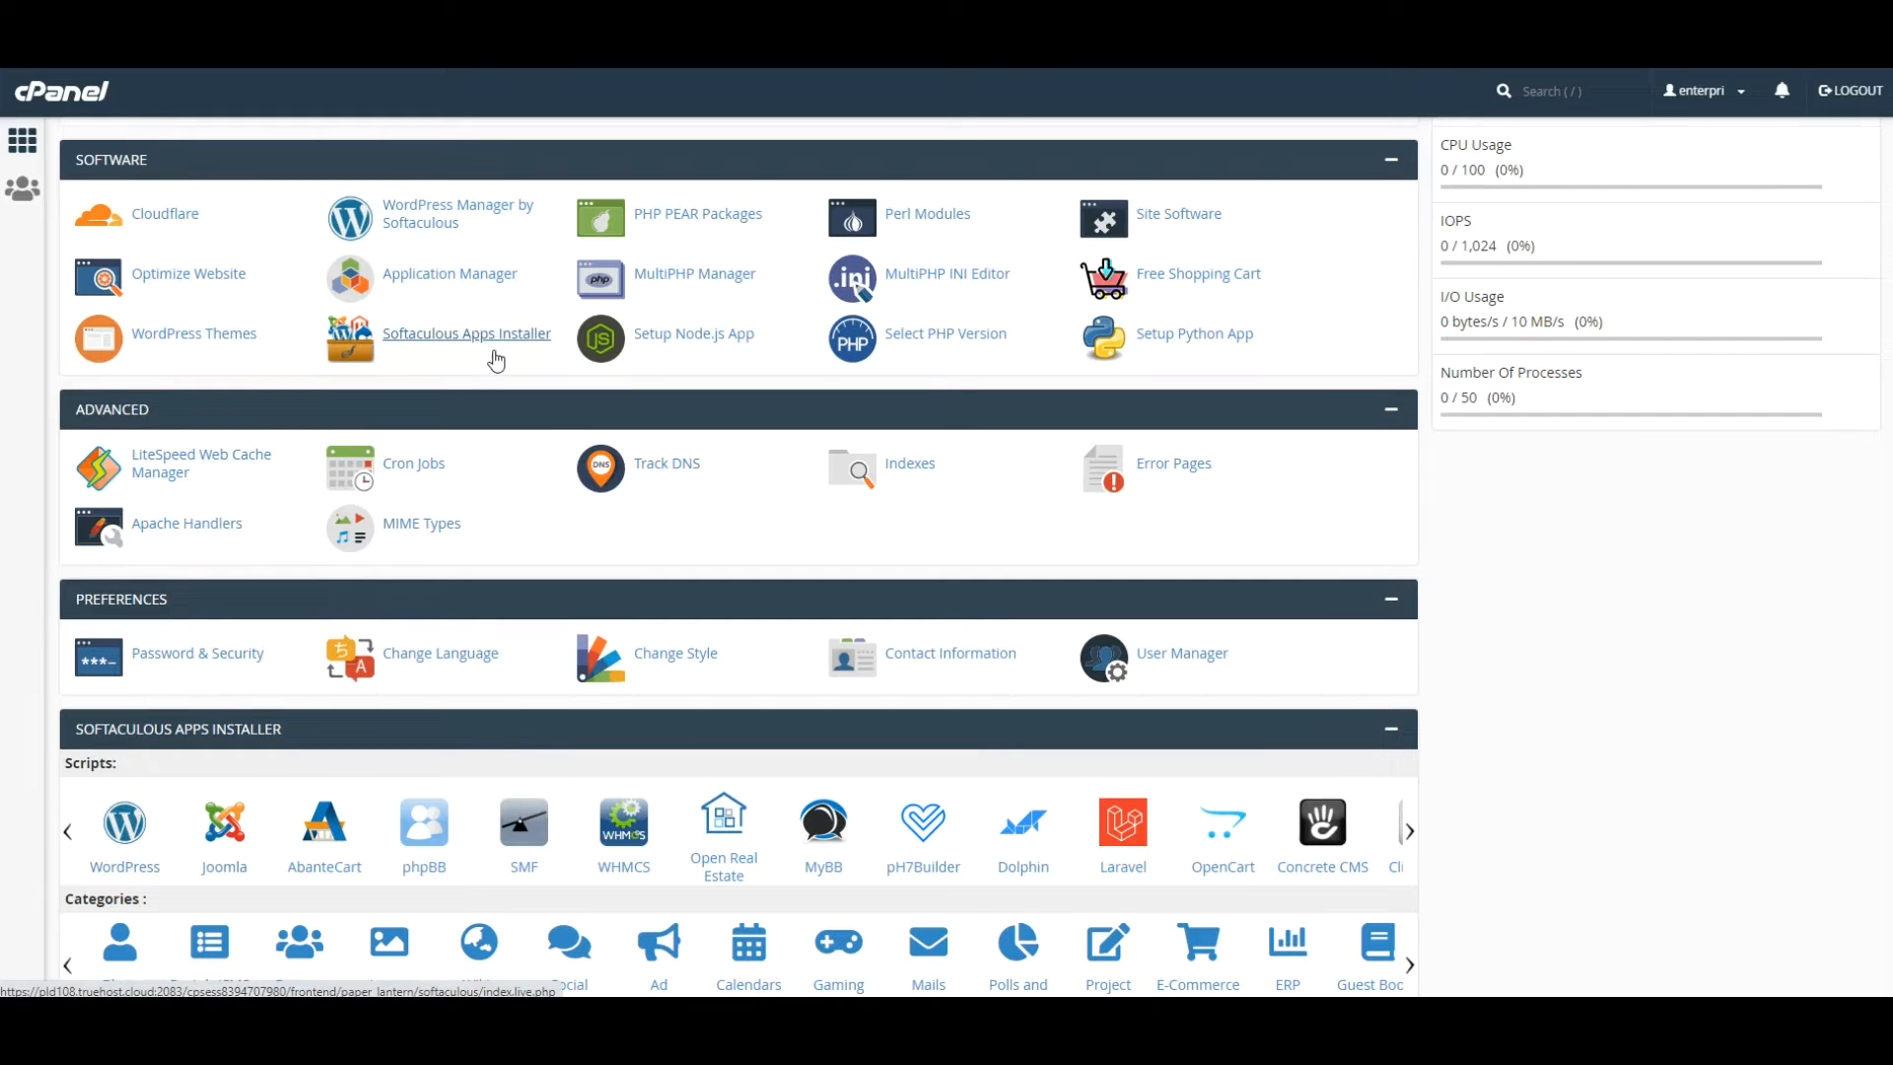
Open Softaculous Apps Installer from the cPanel Software section
left_click(494, 351)
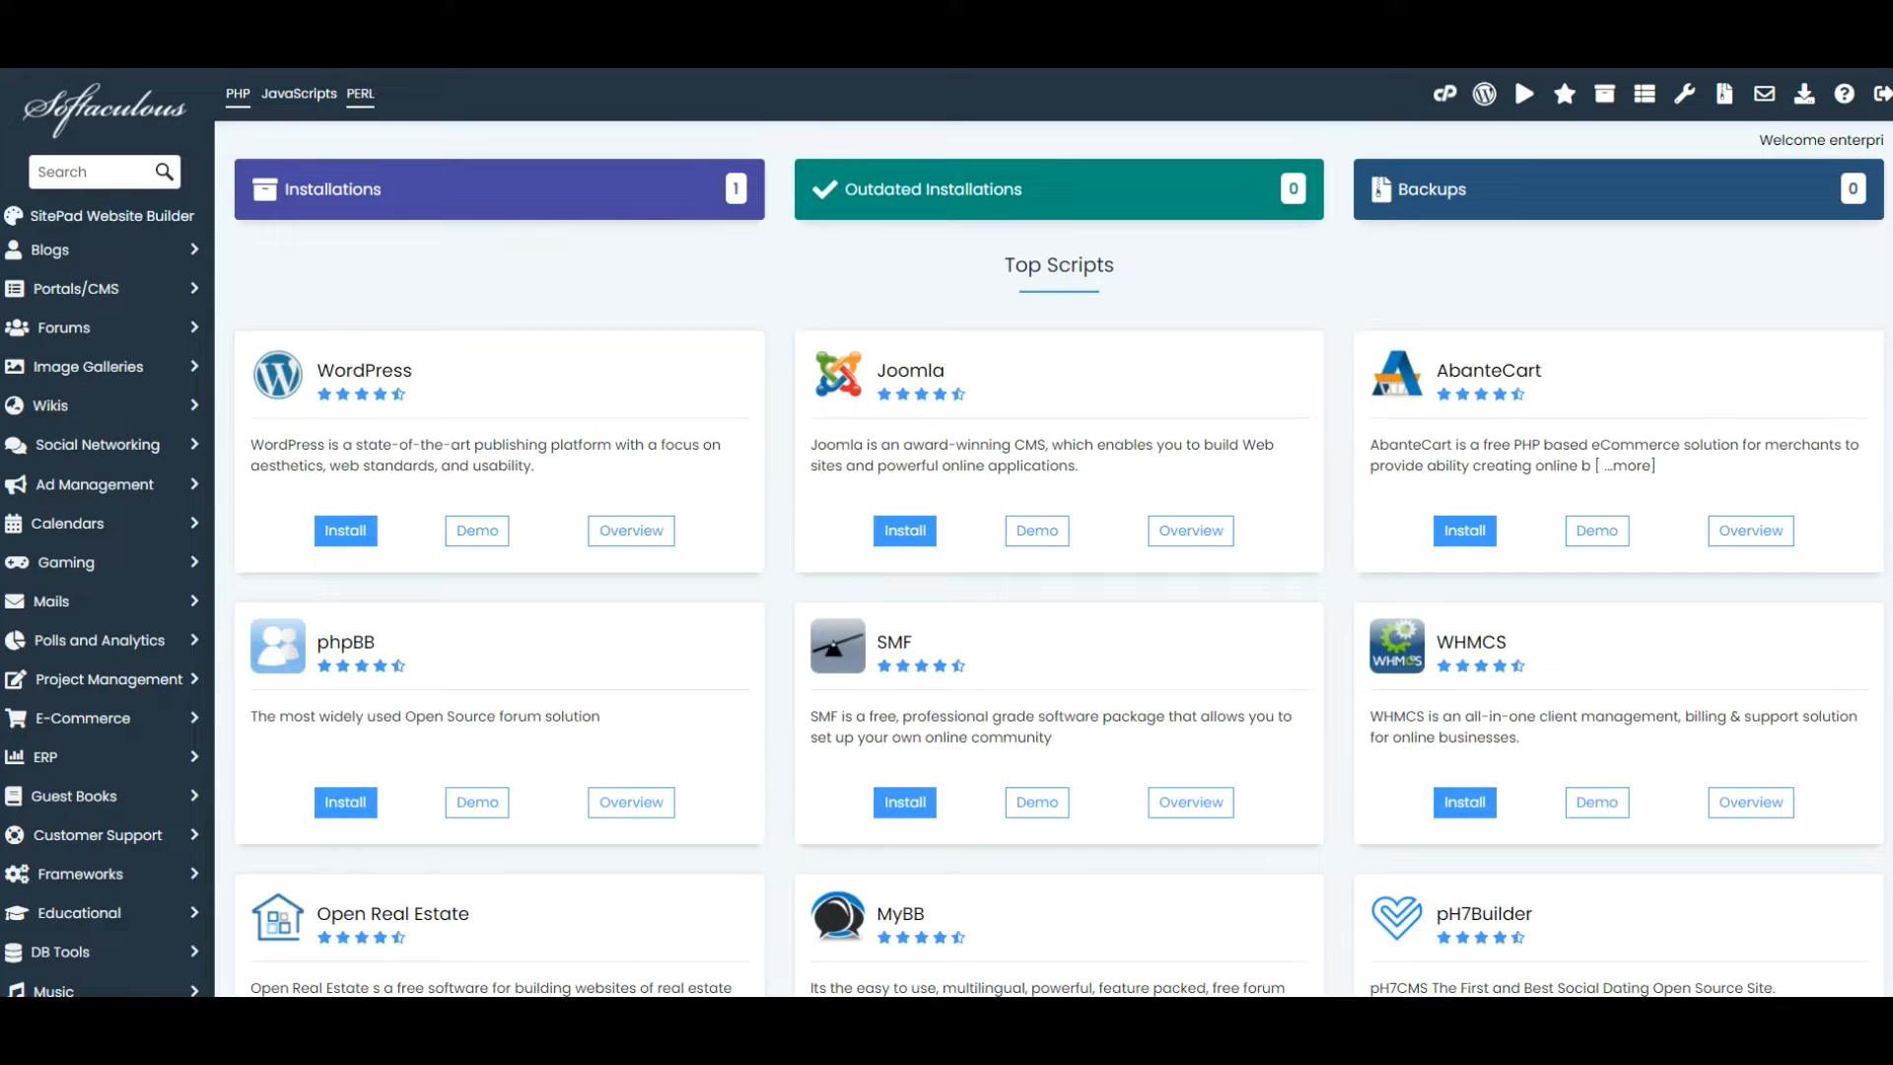
left_click(332, 542)
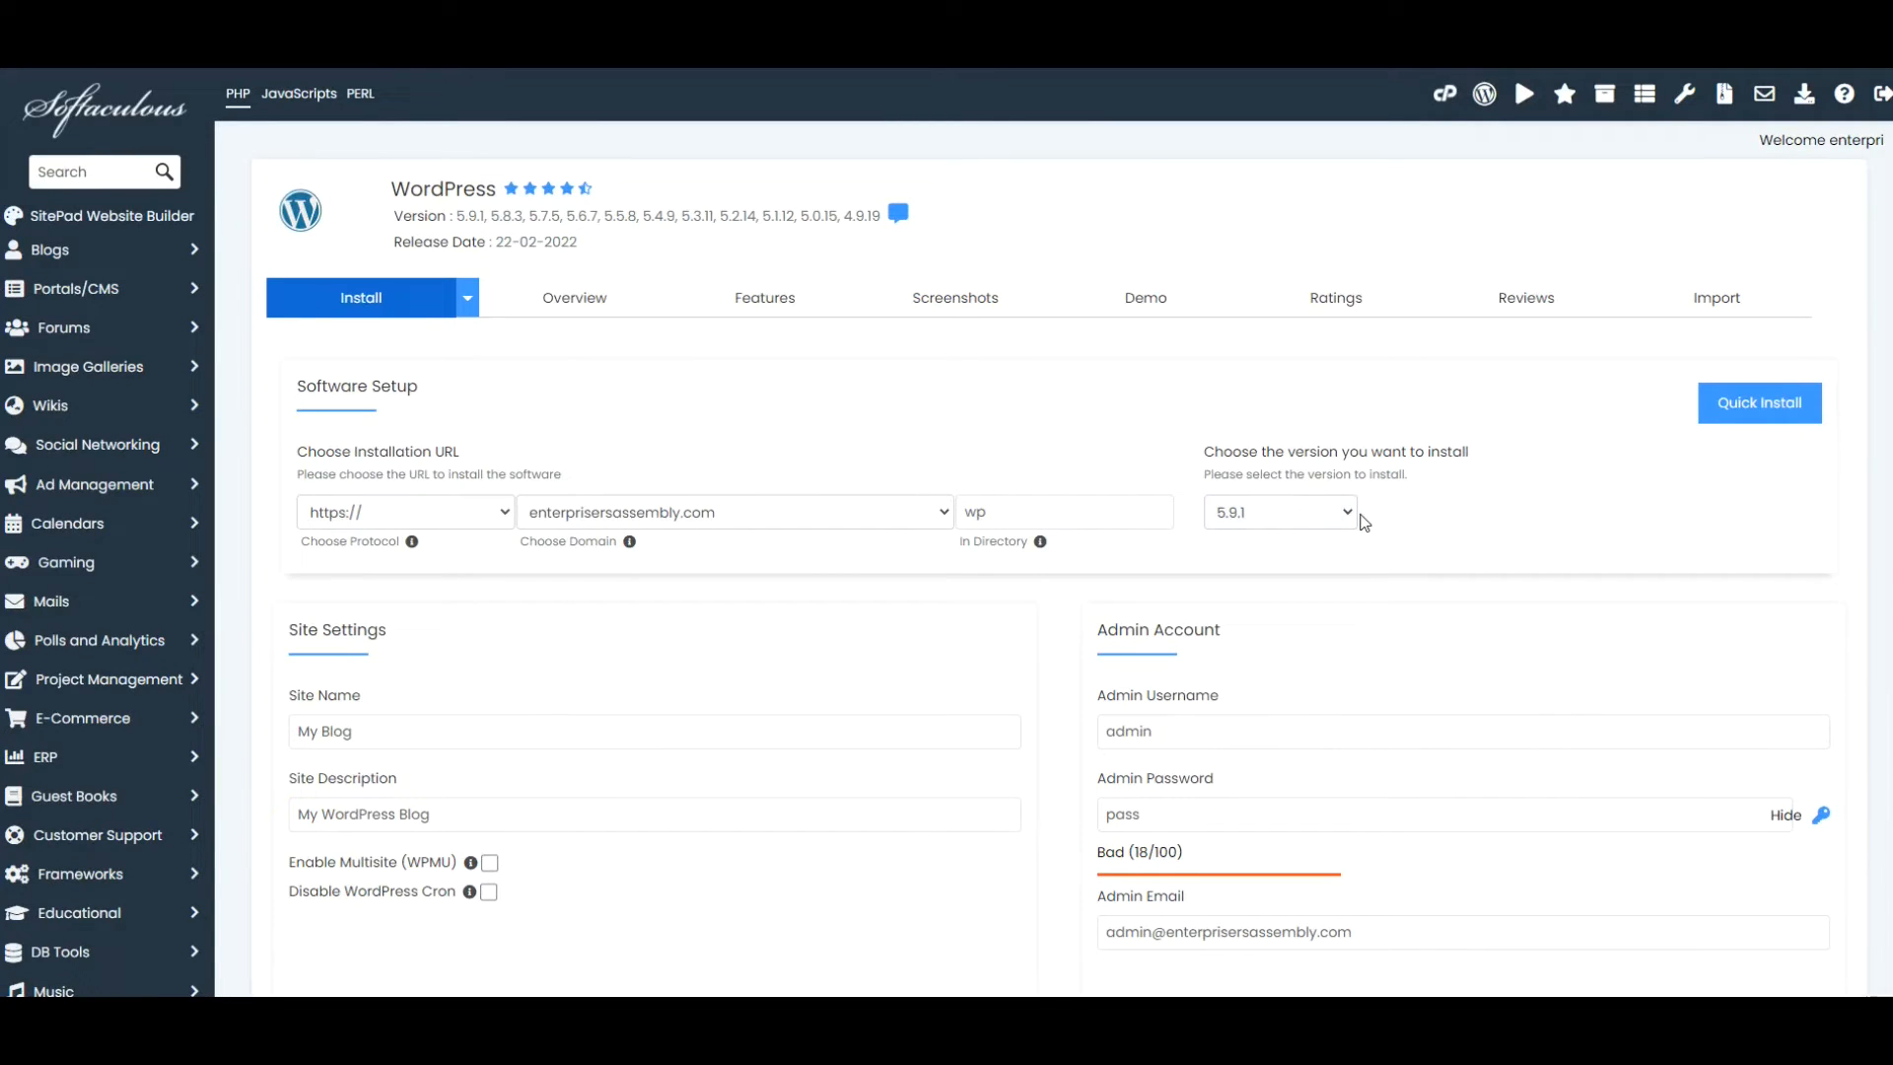
left_click(1347, 513)
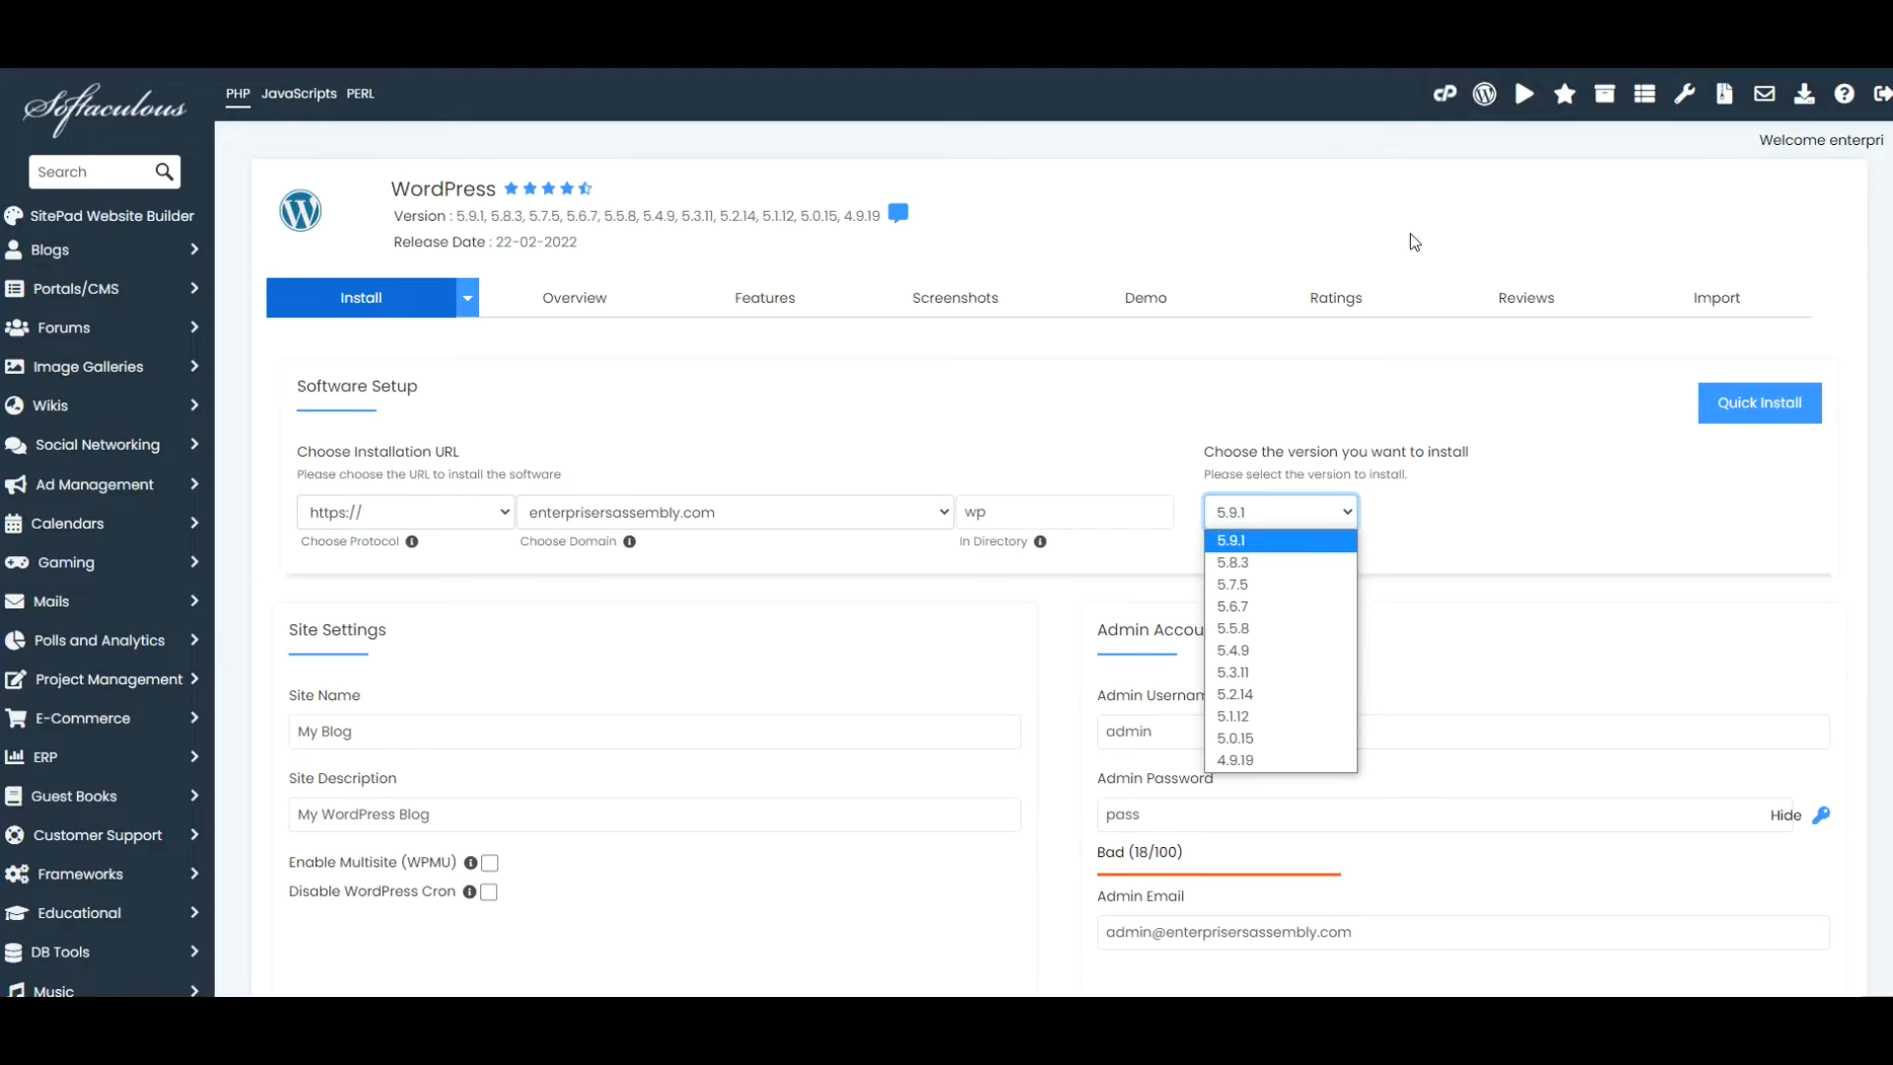
left_click(1289, 178)
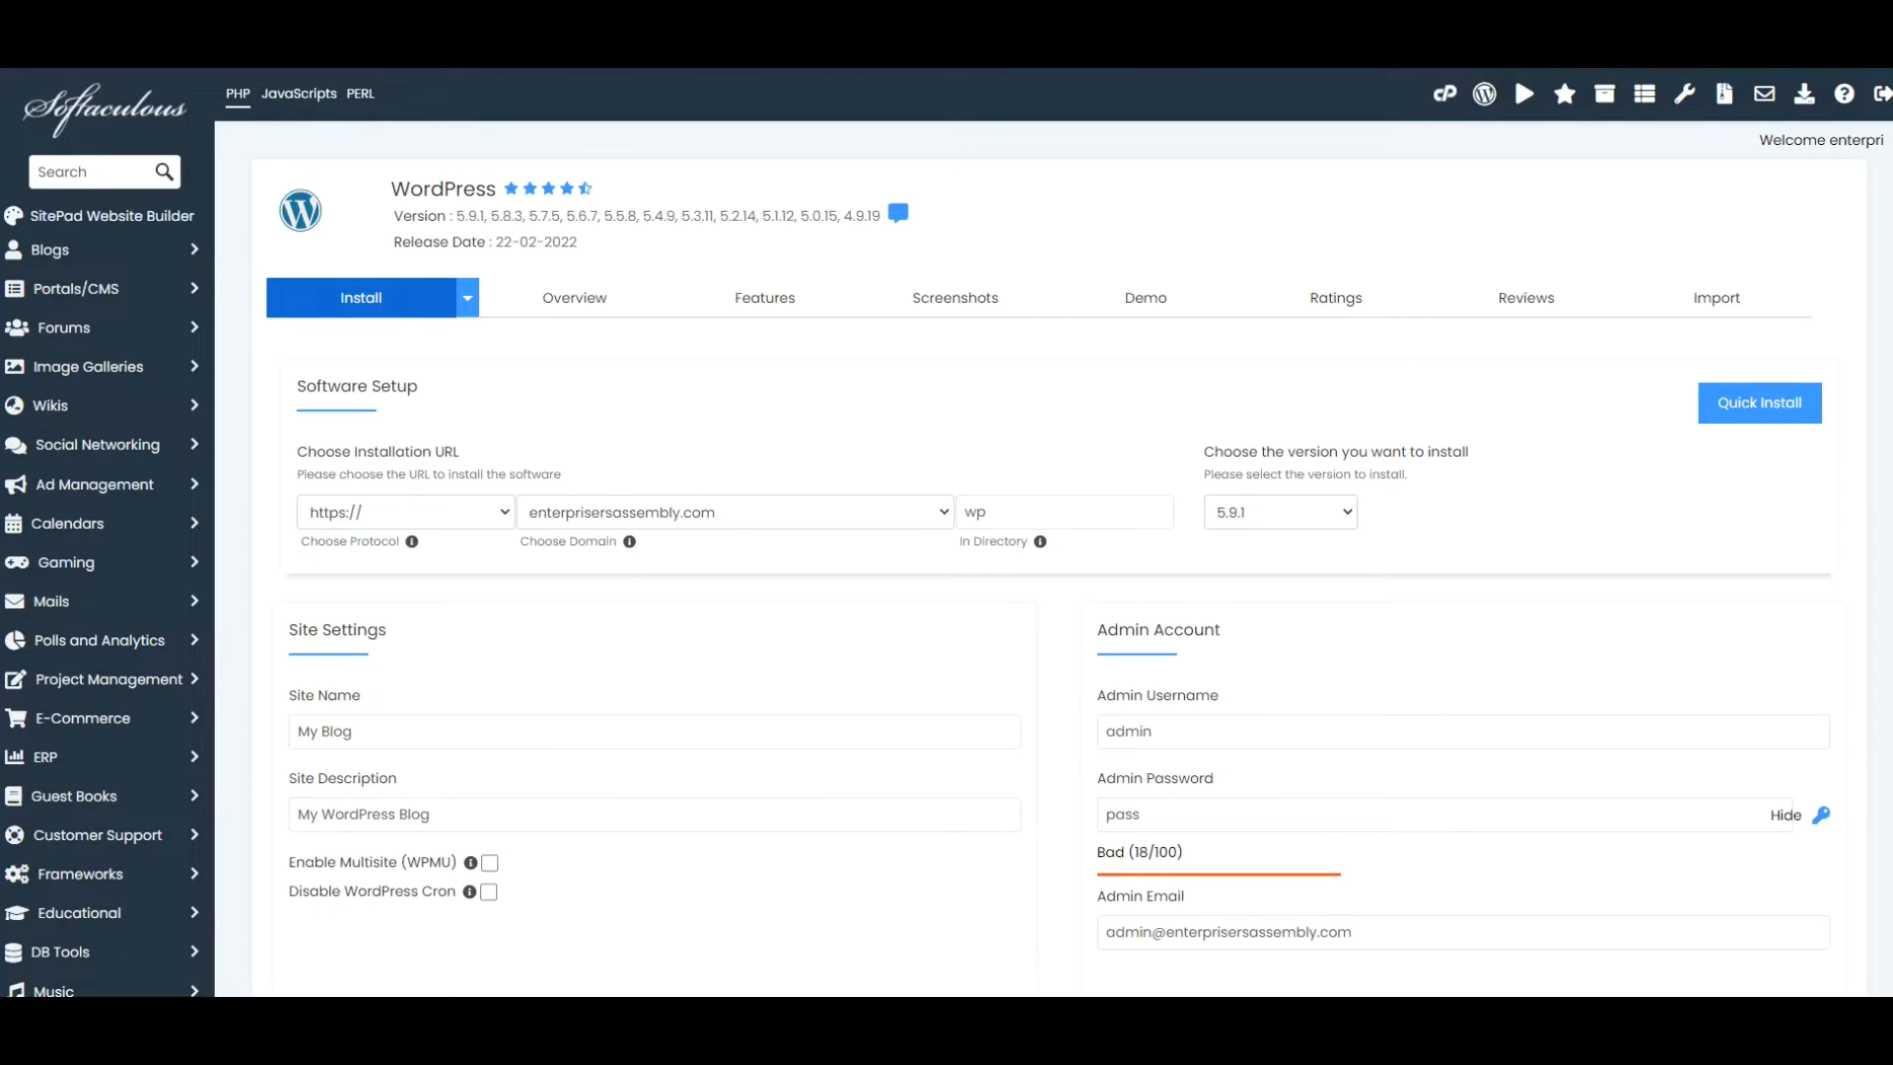
left_click(944, 513)
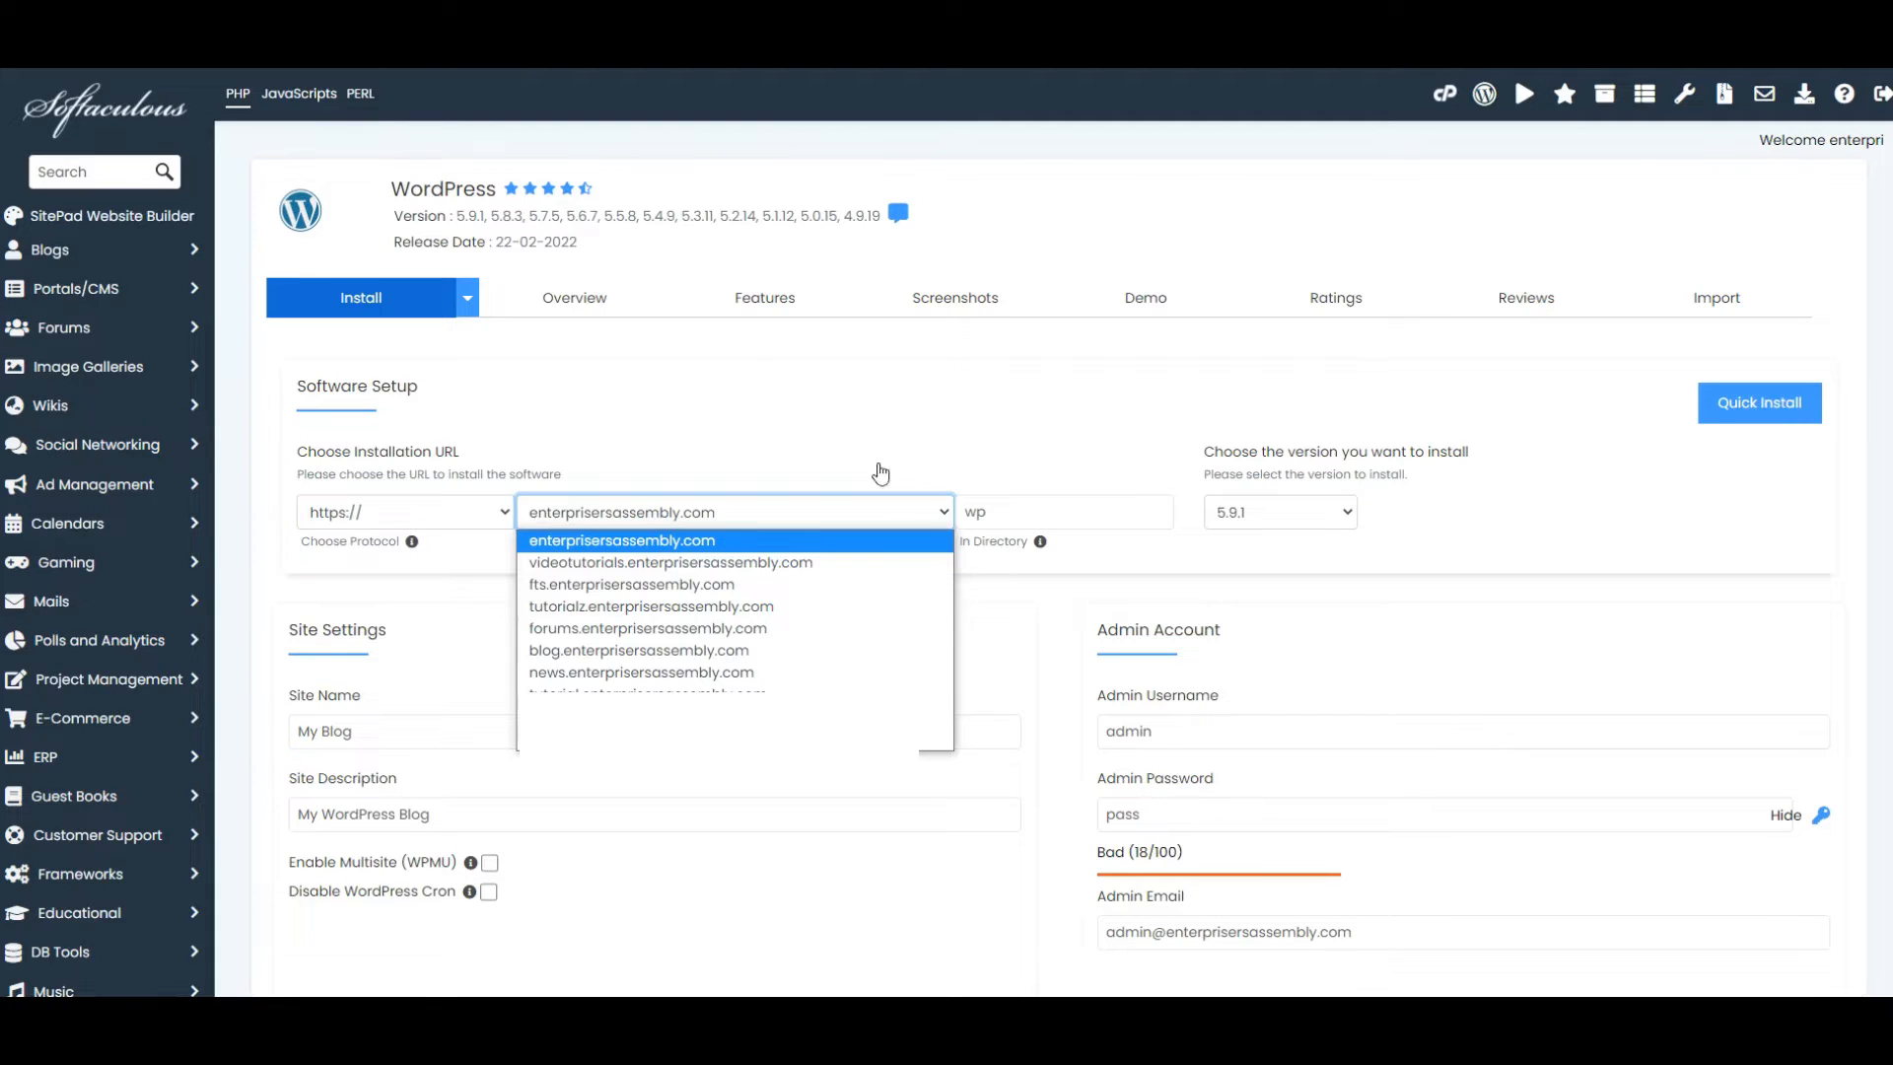
left_click(946, 517)
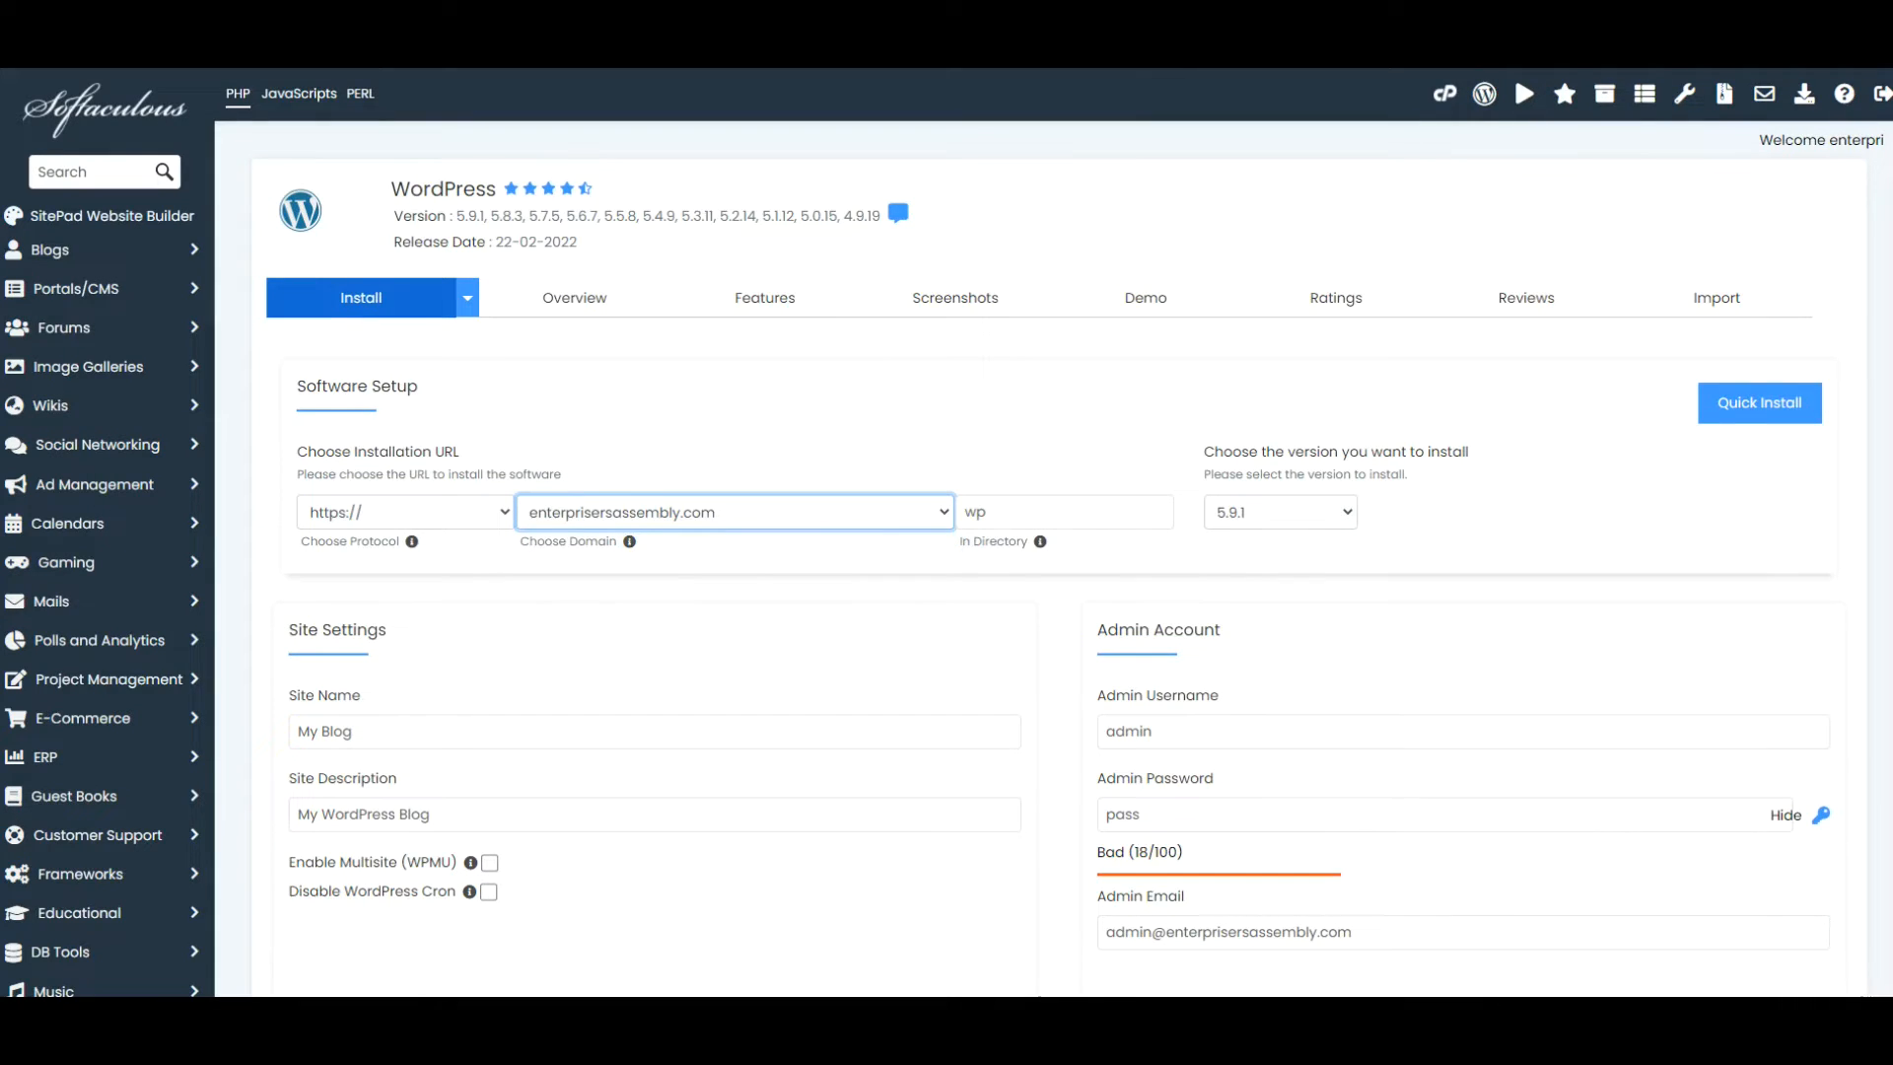
left_click(503, 513)
Empty the In Directory field so WordPress installs at the domain root
left_click(1085, 508)
key("ctrl+a")
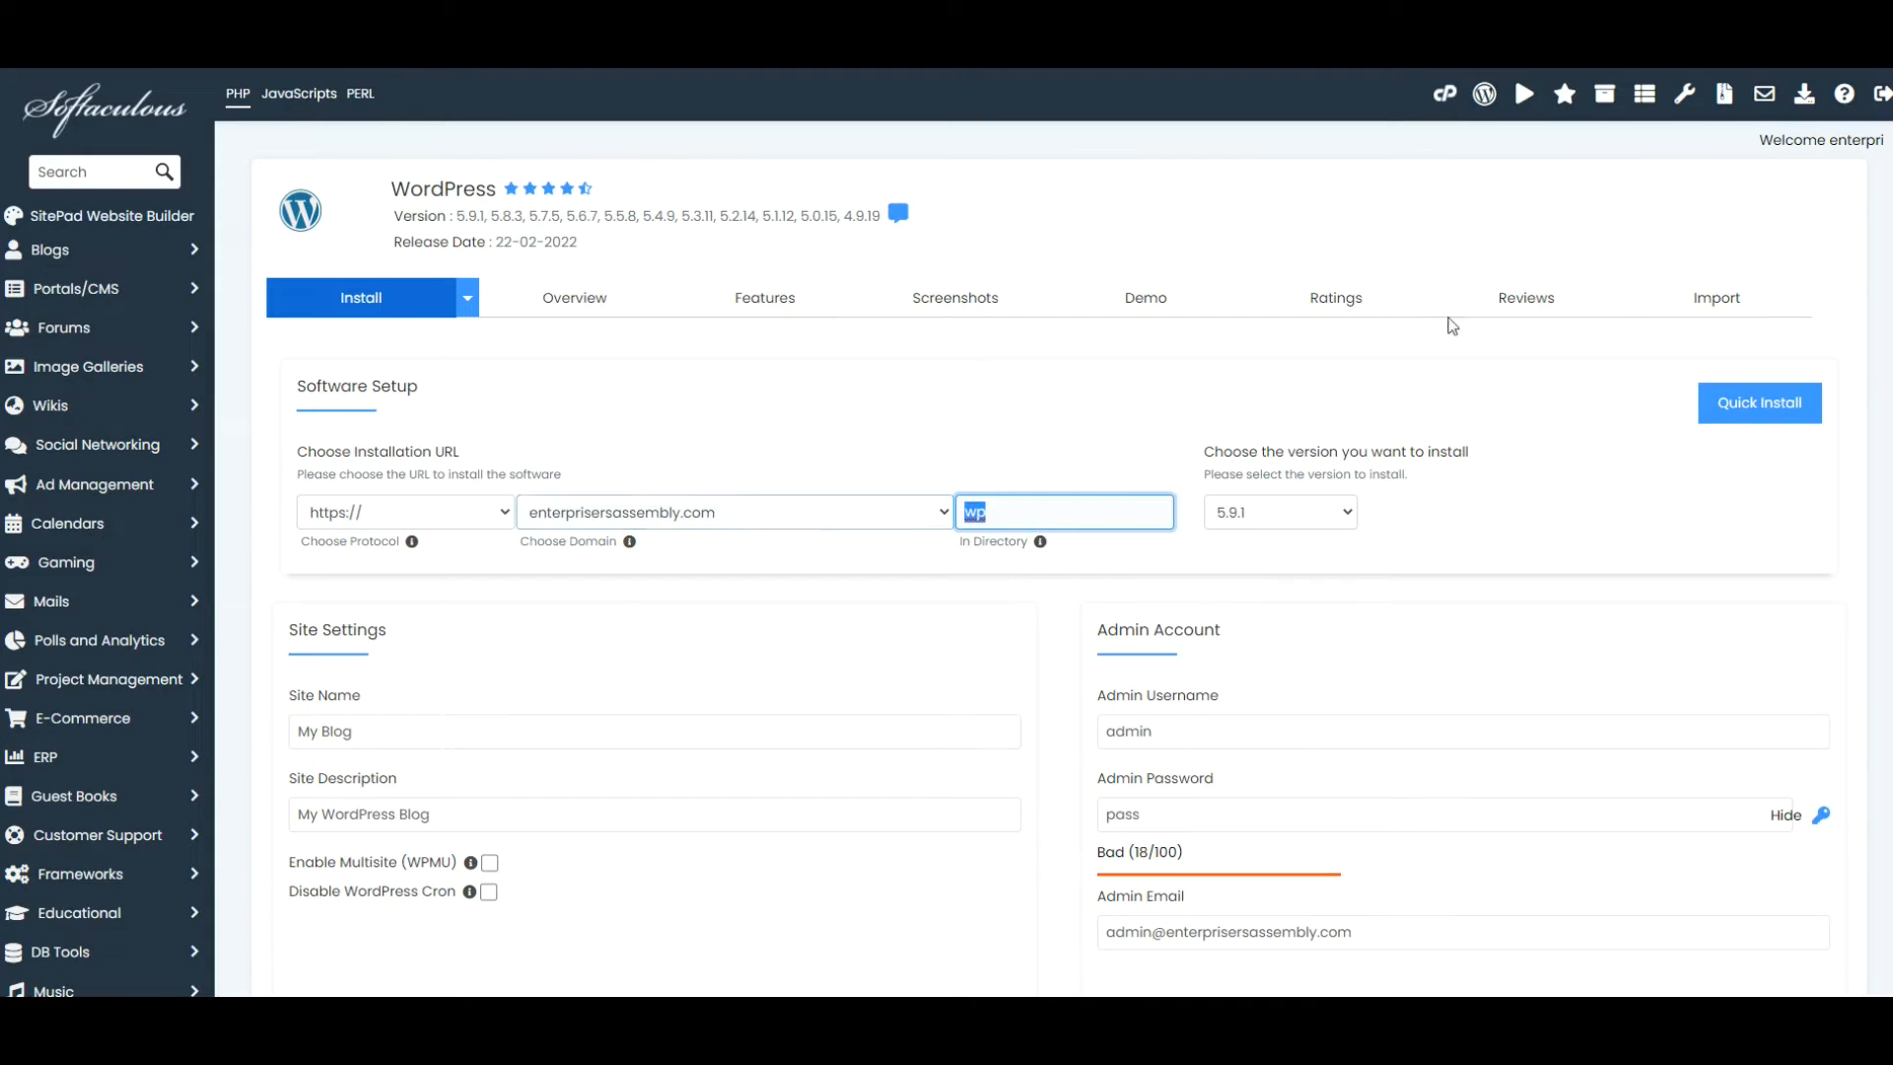
key("BackSpace")
Replace 'My Blog' with 'My new business website' and enter the site description
key("Tab")
scroll(1512, 71, "down", 4)
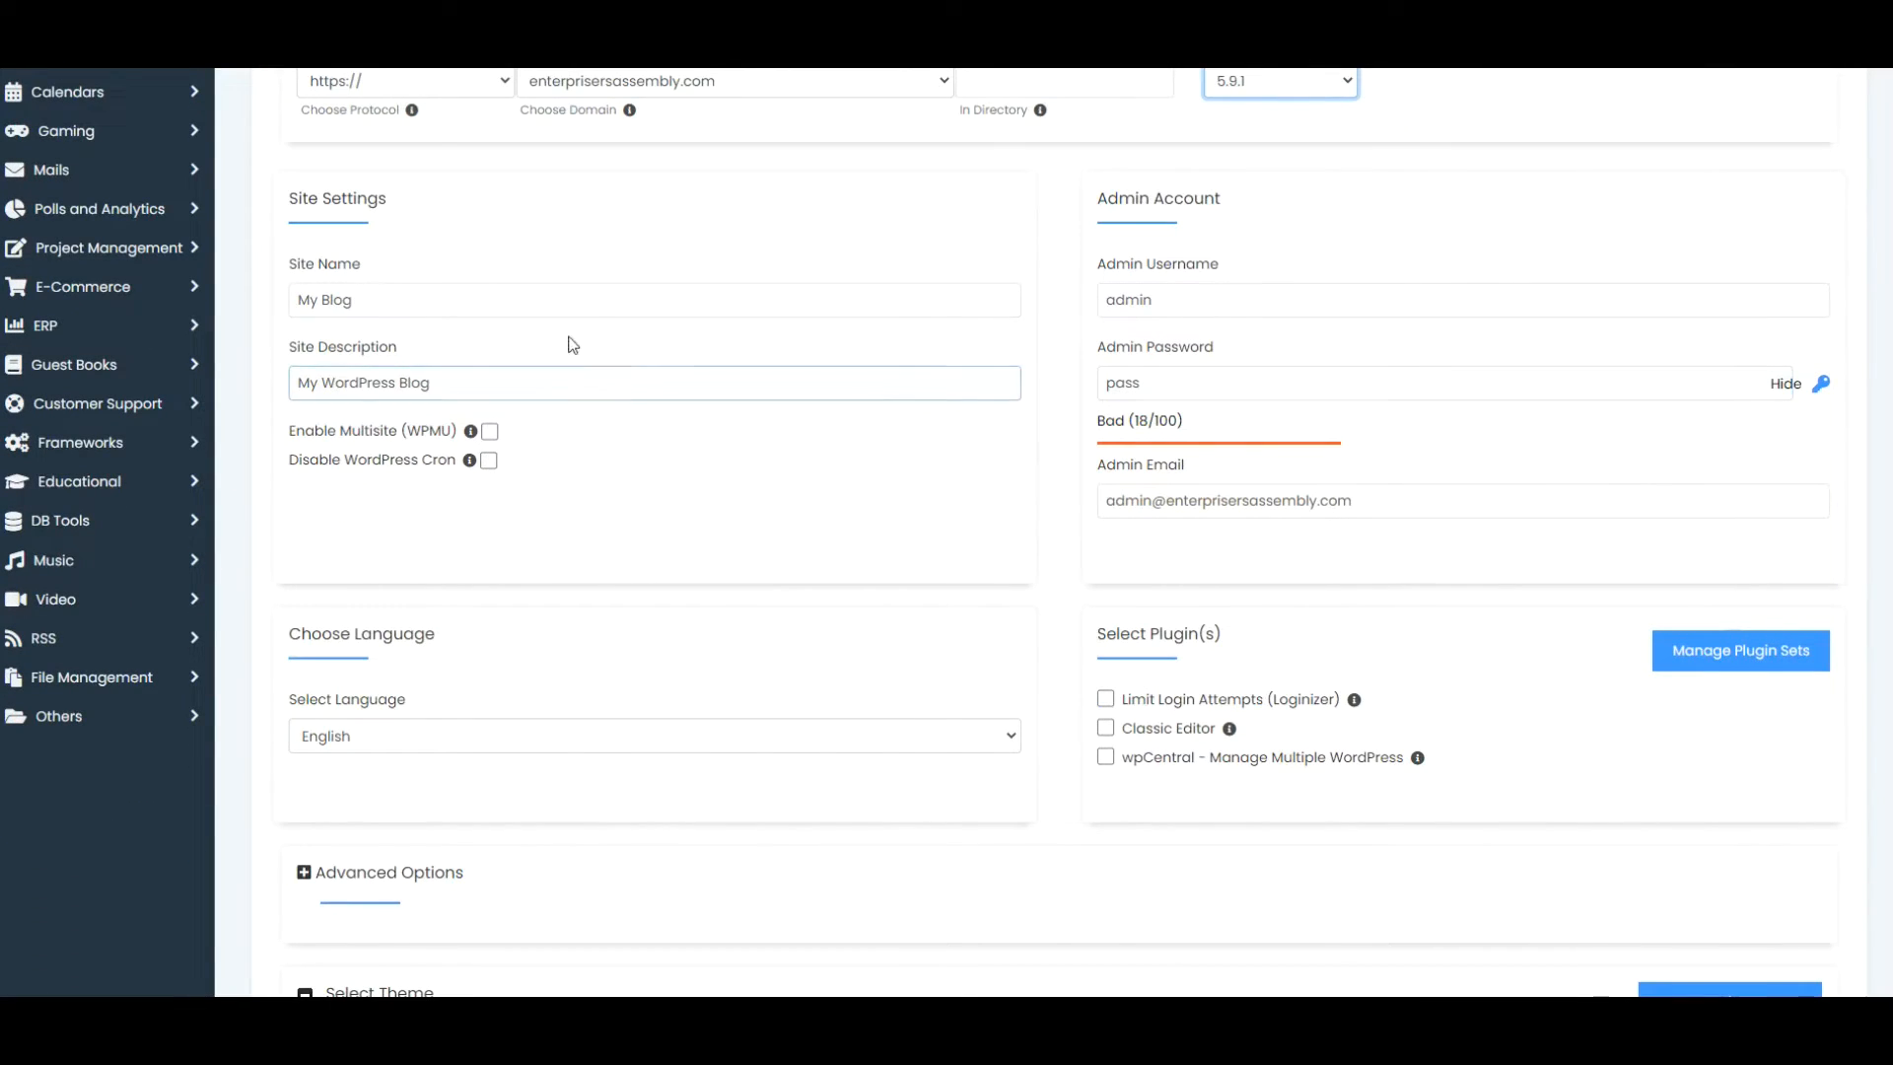
left_click(367, 301)
left_click_drag(367, 300, 286, 301)
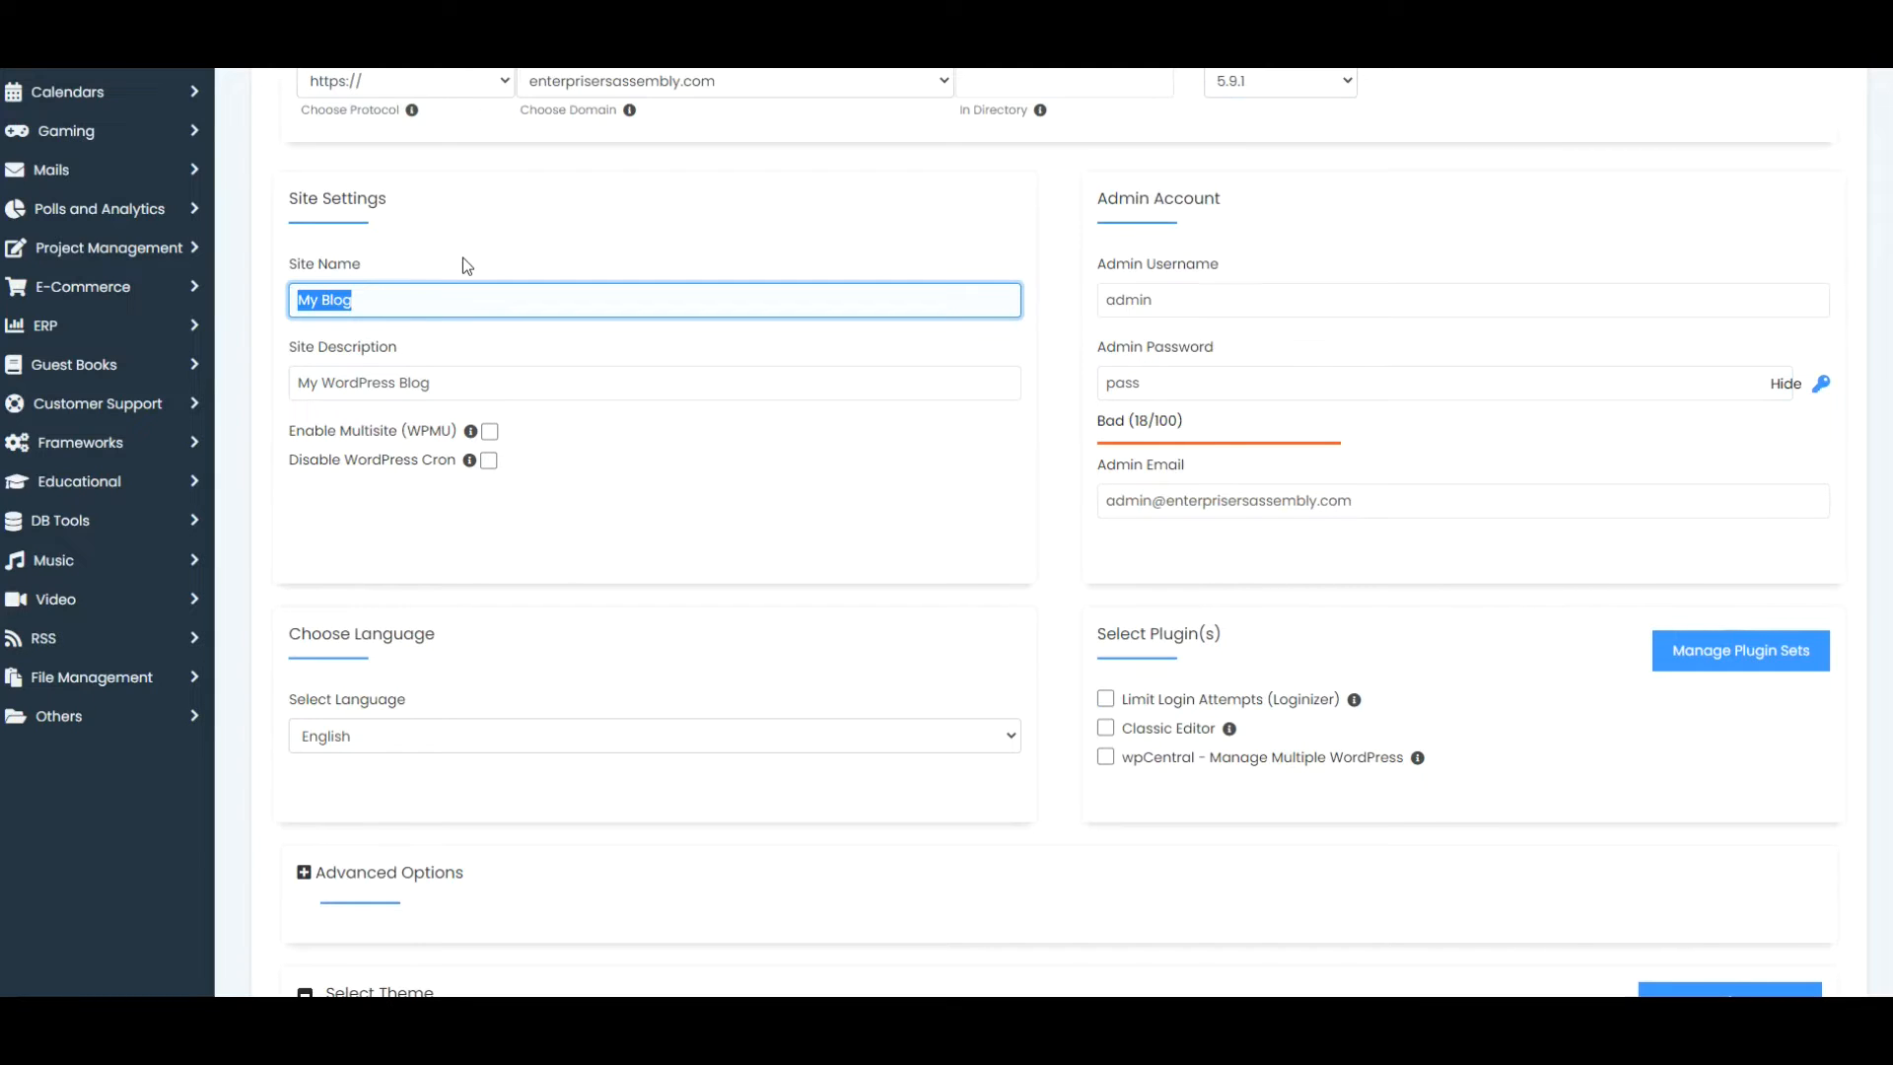
type("My new website")
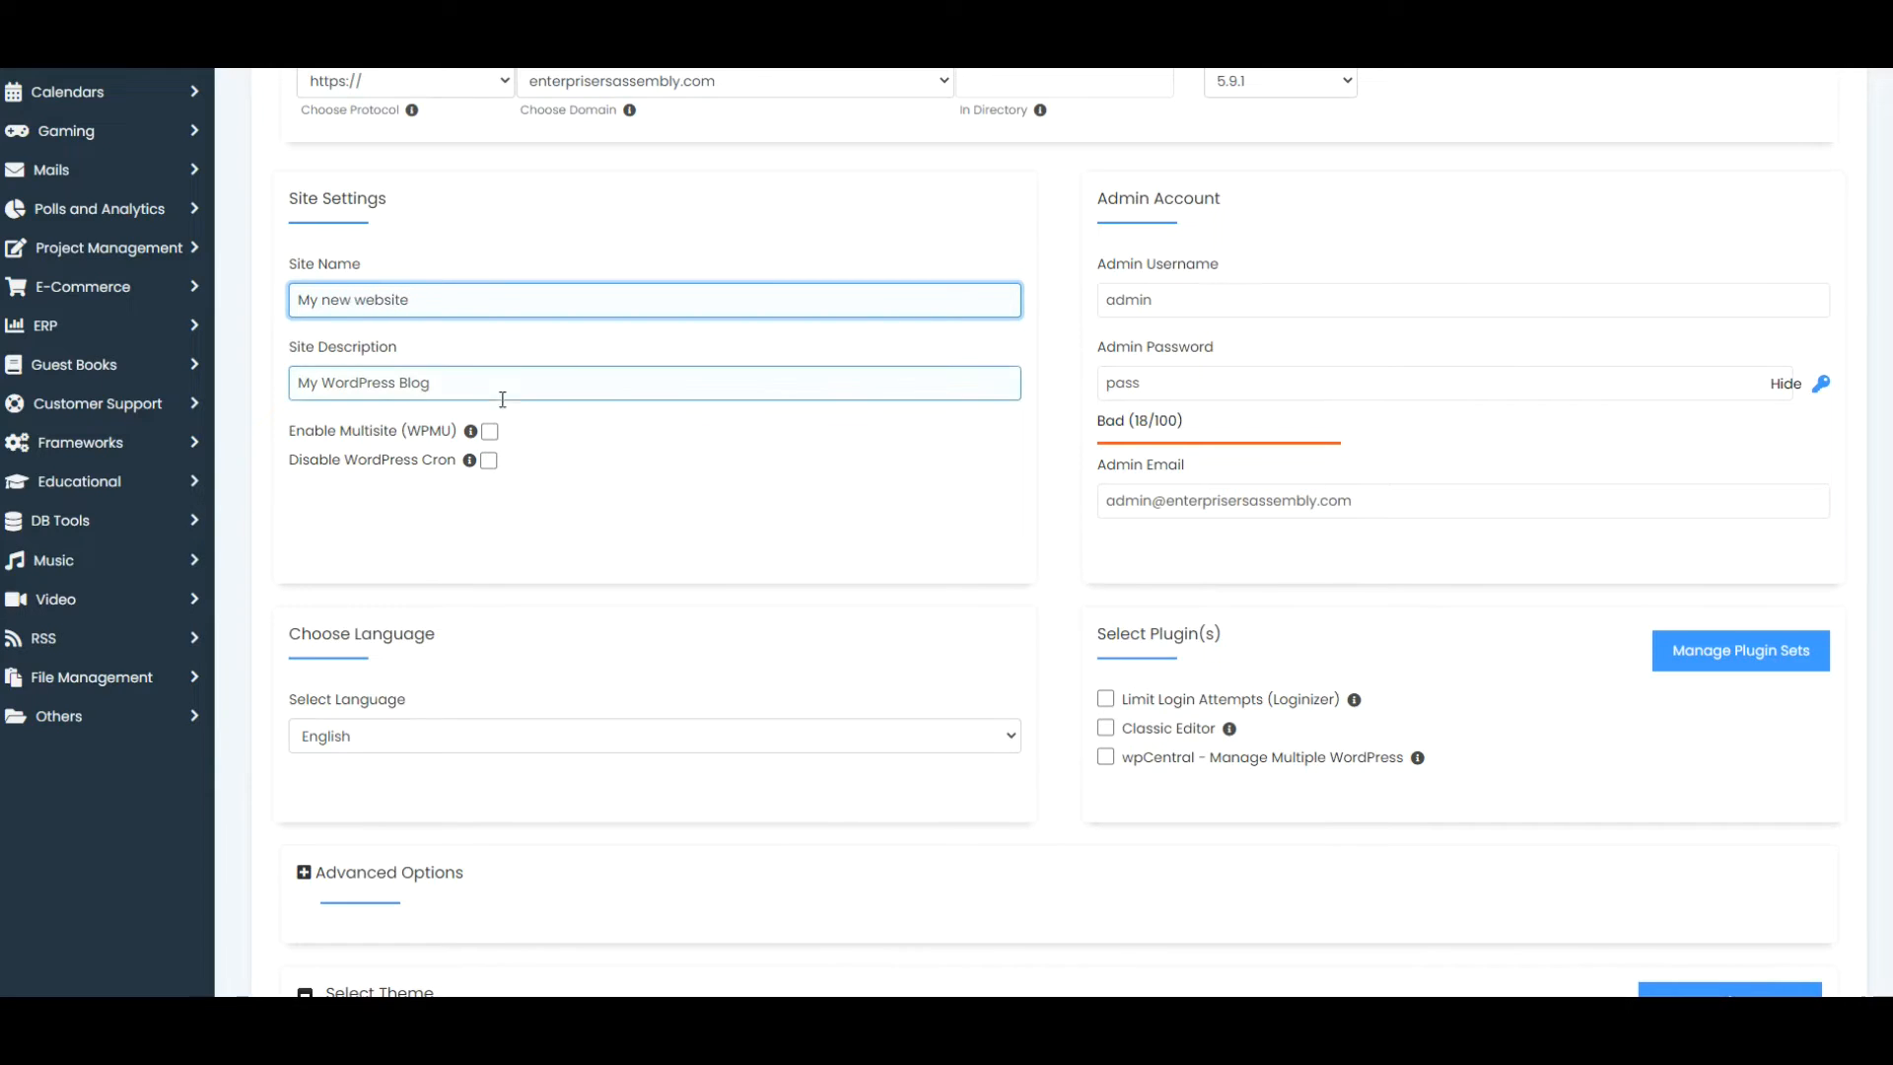
left_click_drag(485, 385, 268, 382)
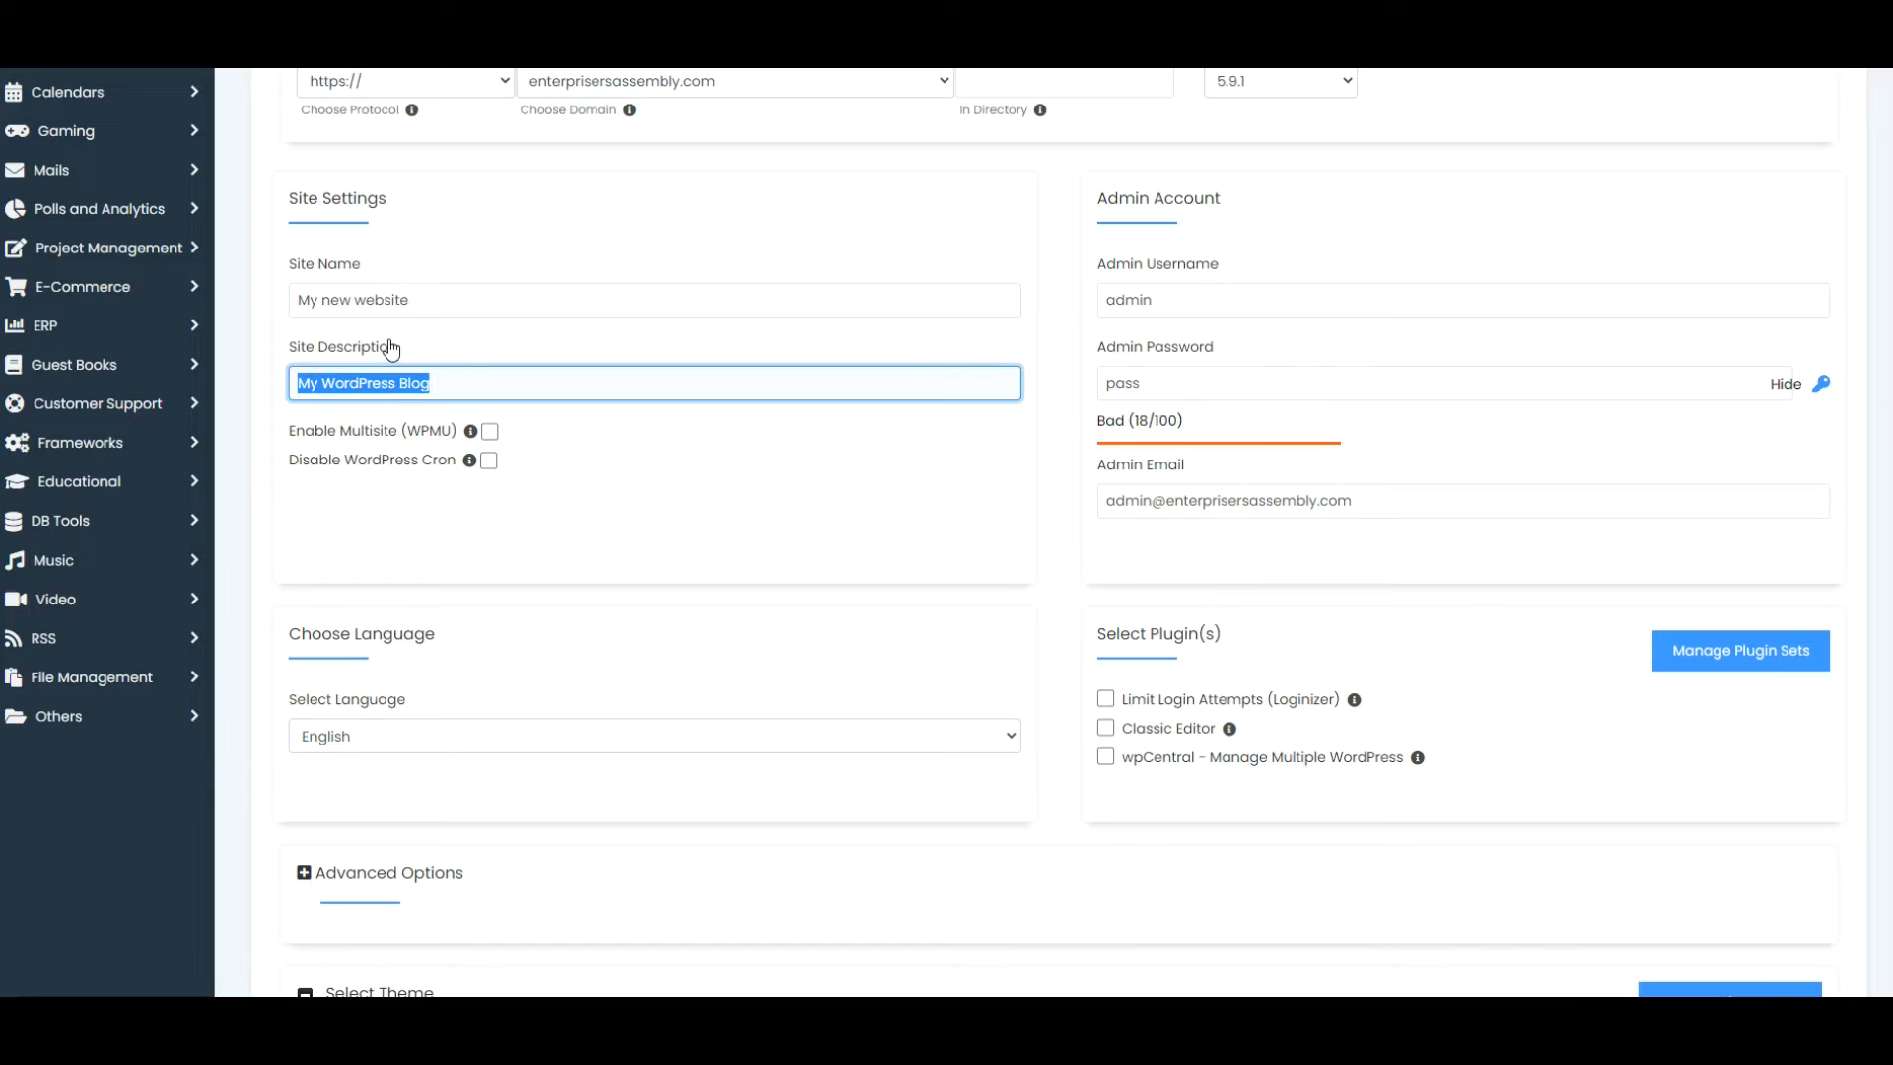
type("This")
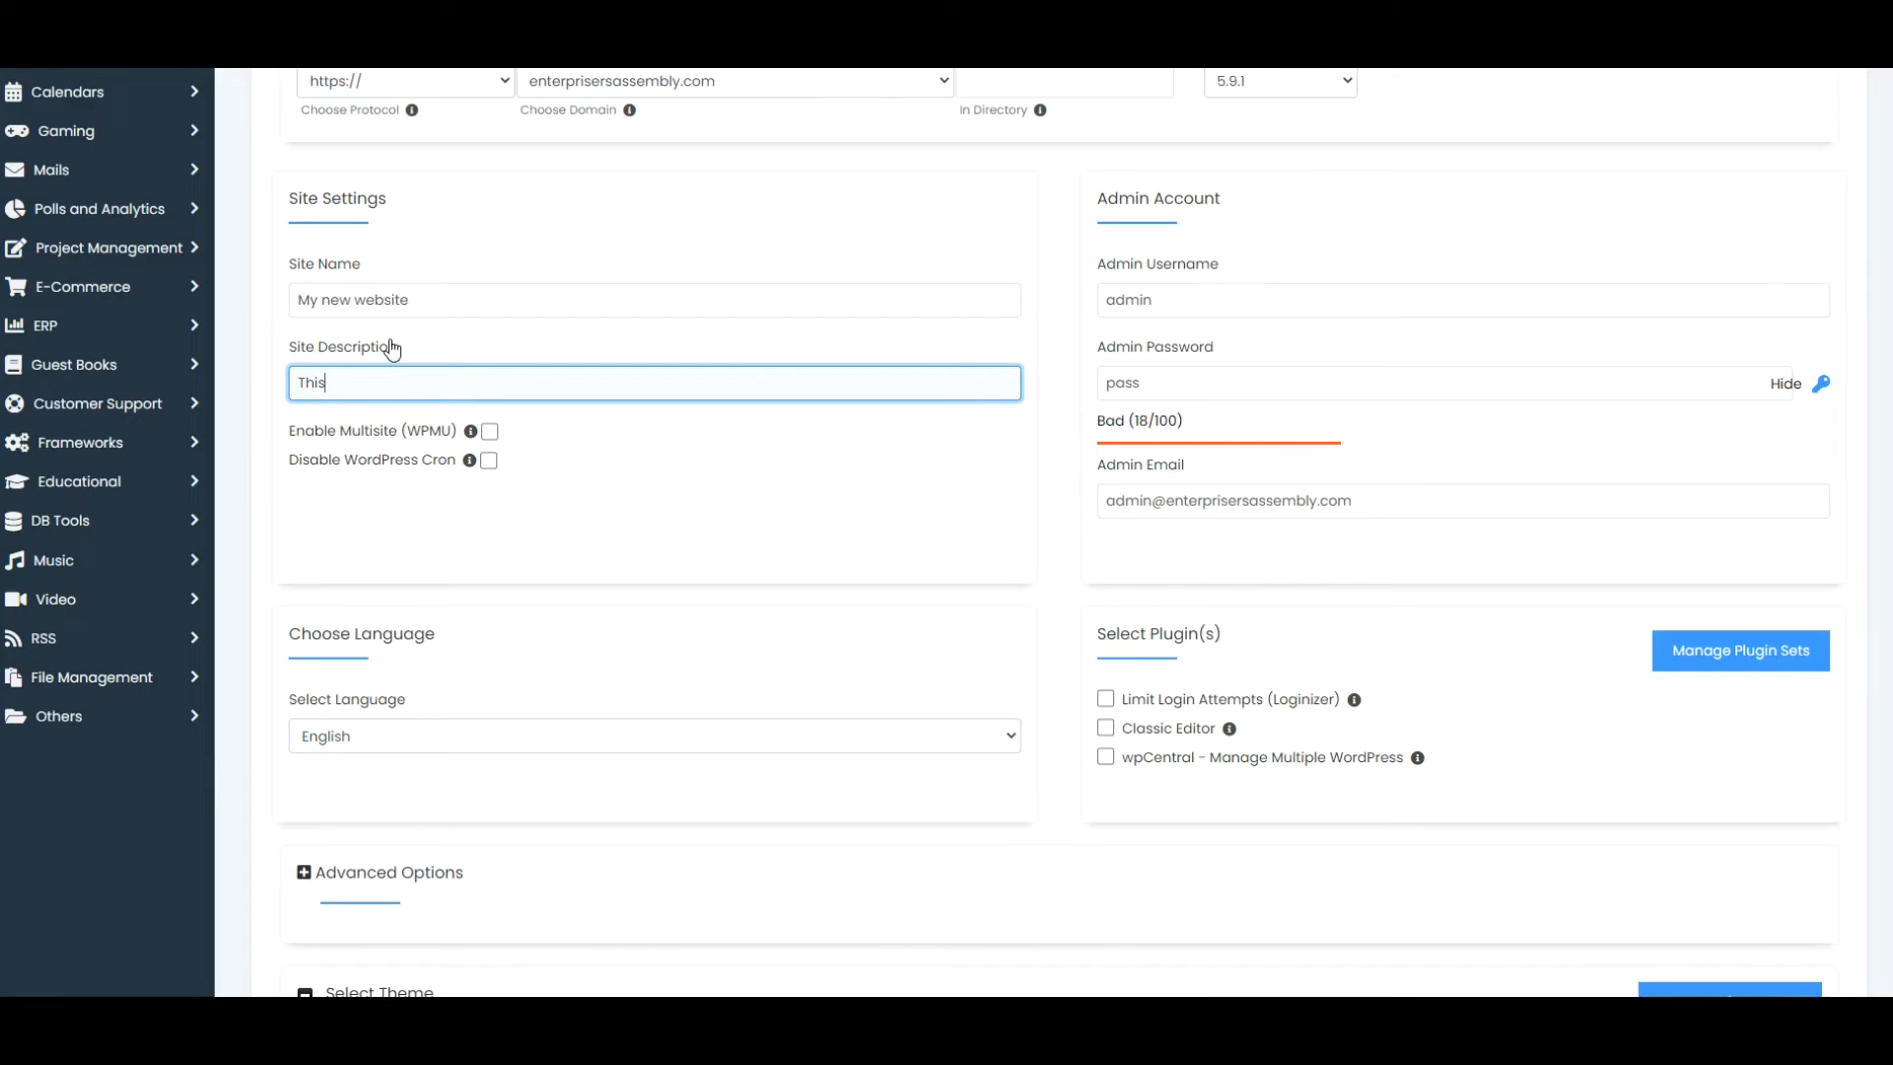
type(" is my new business website")
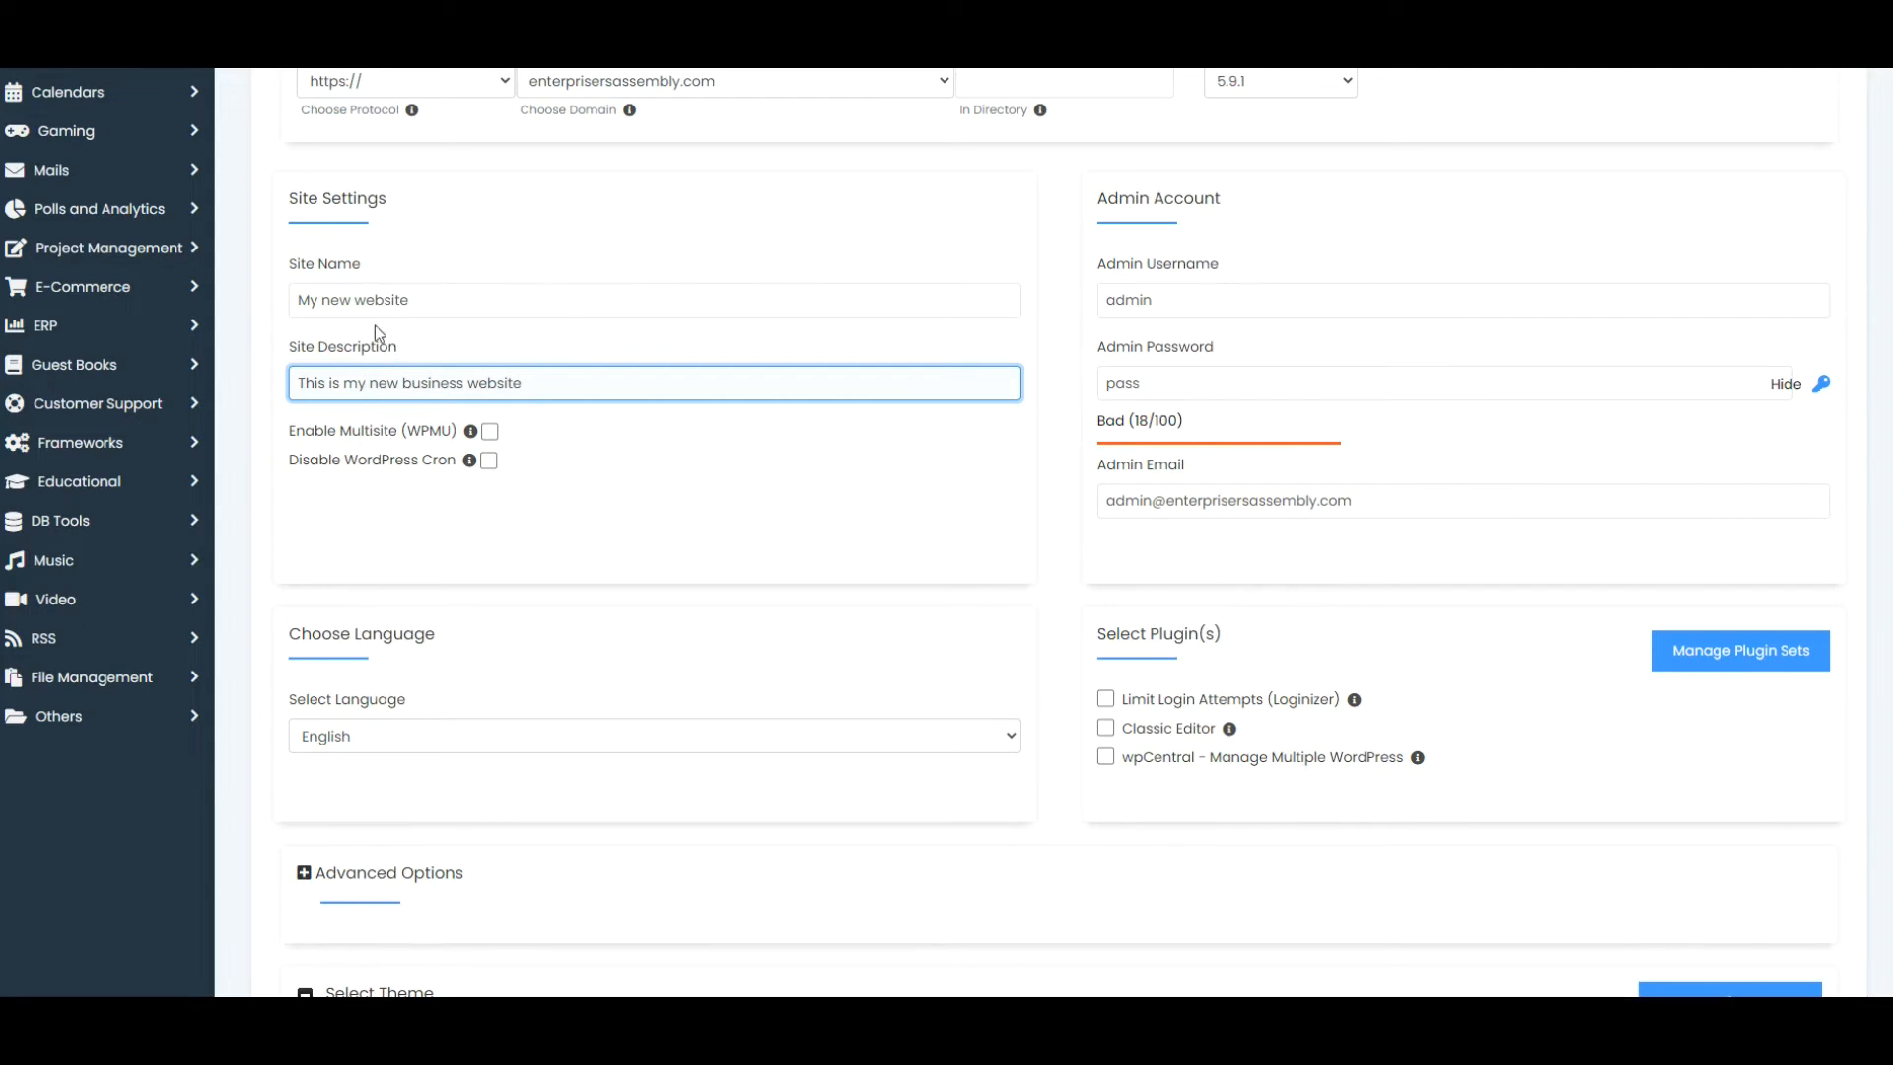
left_click(402, 298)
key("ctrl+Left")
type("business")
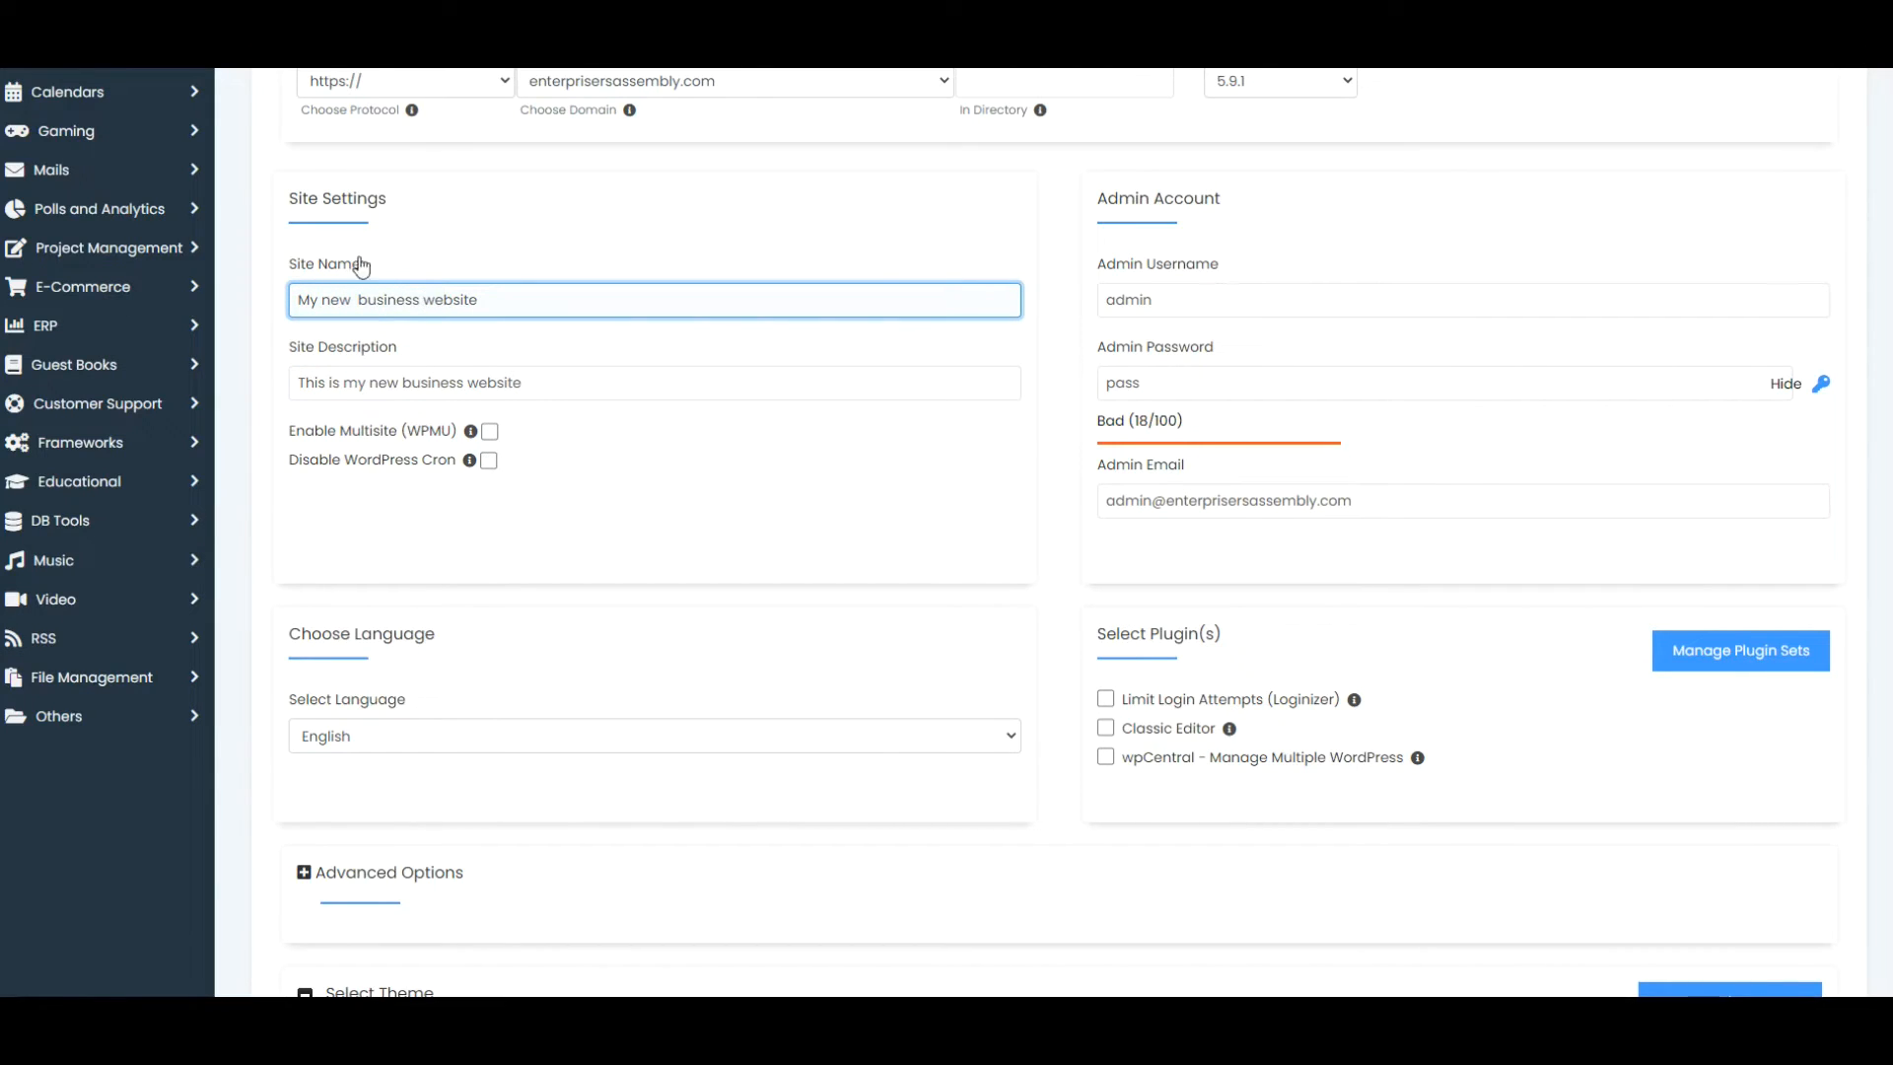
key("BackSpace")
Set admin username 'UserAdminNew' and a hidden strong password rated 91/100
double_click(1131, 300)
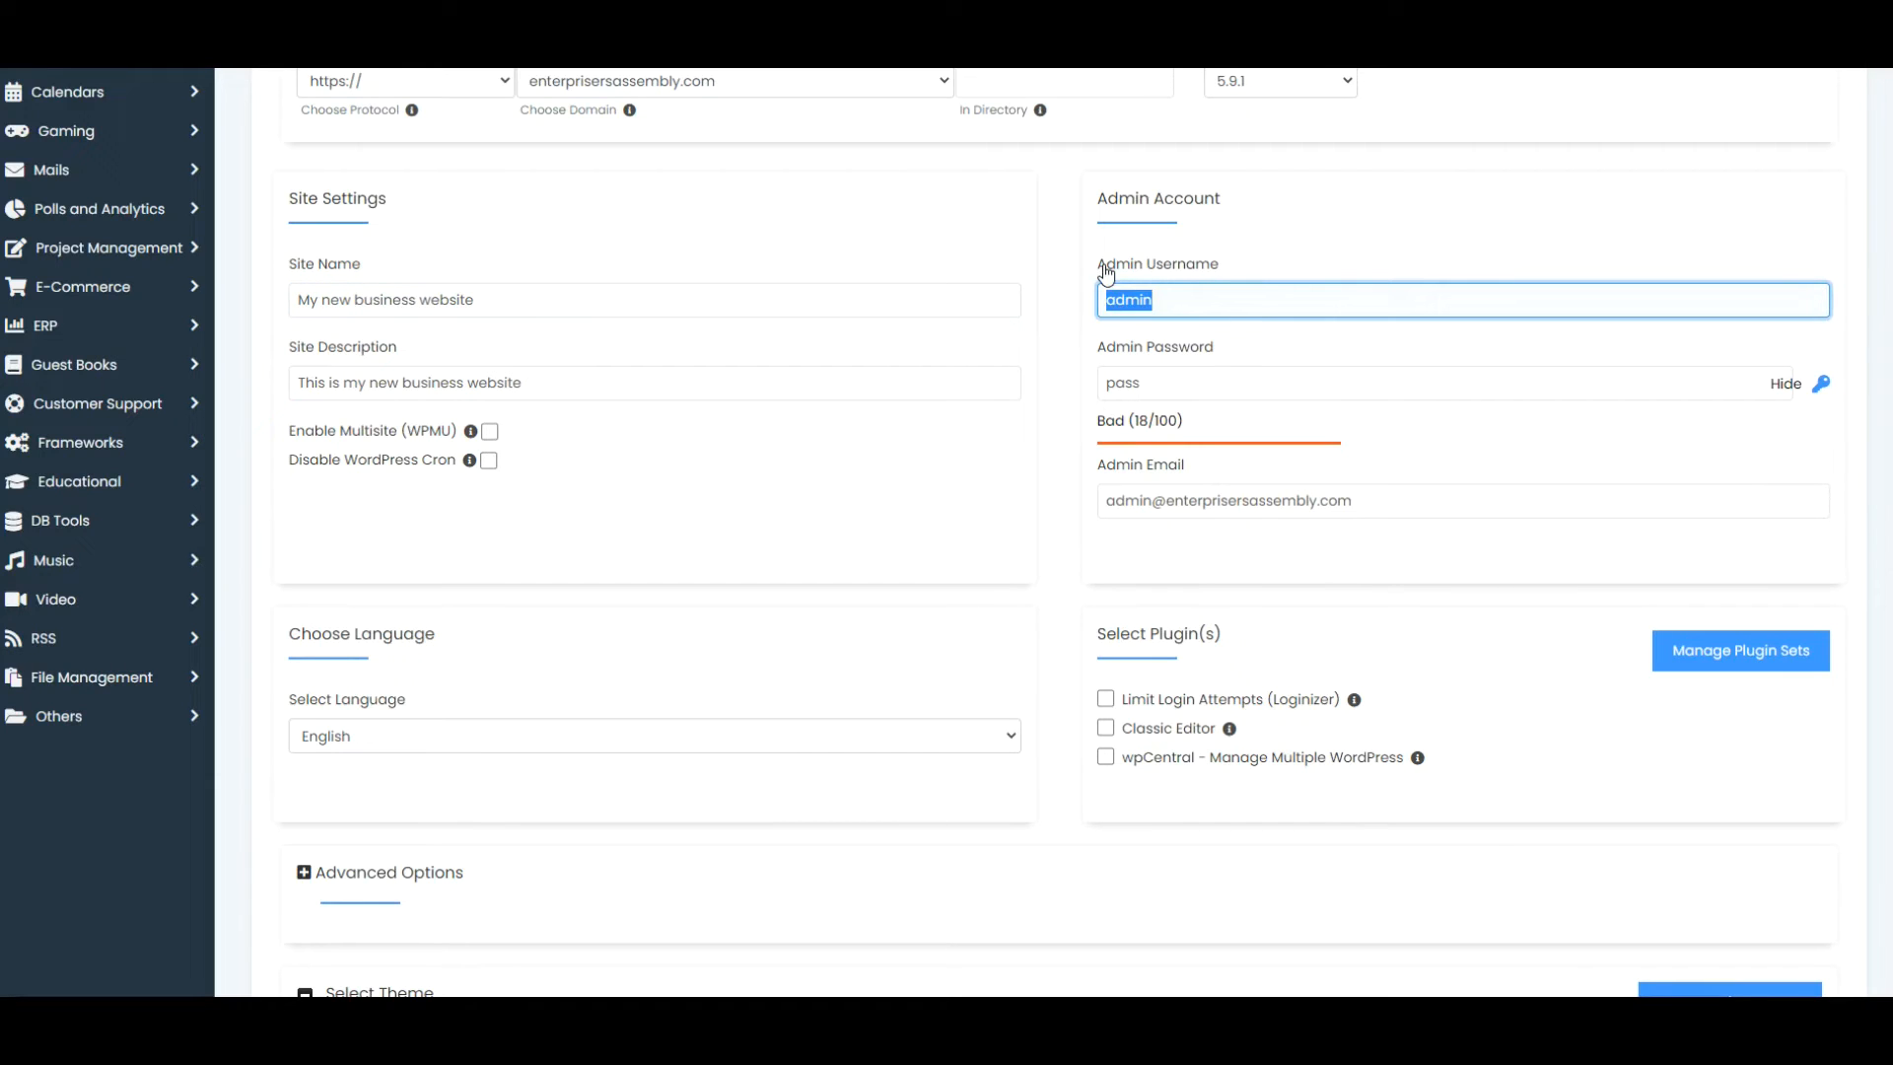
type("UserAdminNewWebsite")
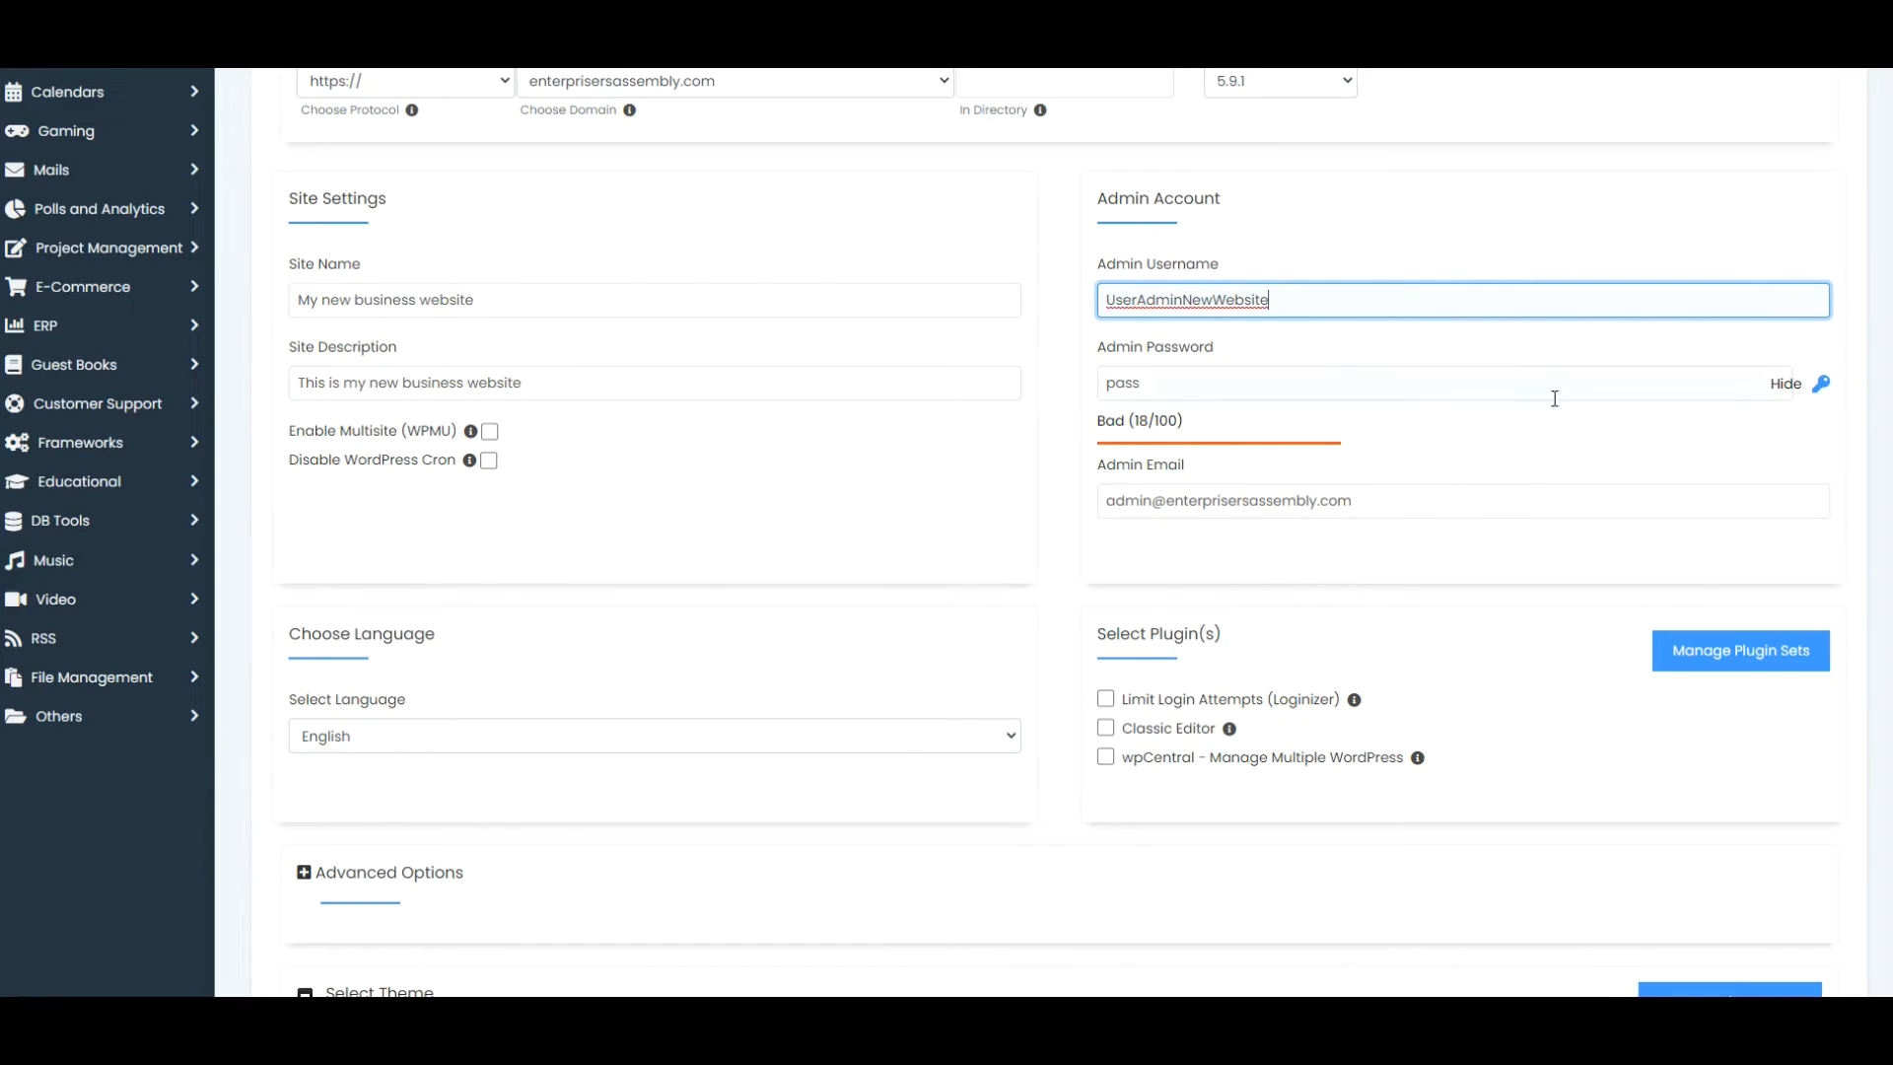
left_click(1501, 384)
type("pass")
key("ctrl+a")
key("BackSpace")
left_click(1787, 391)
left_click(1476, 380)
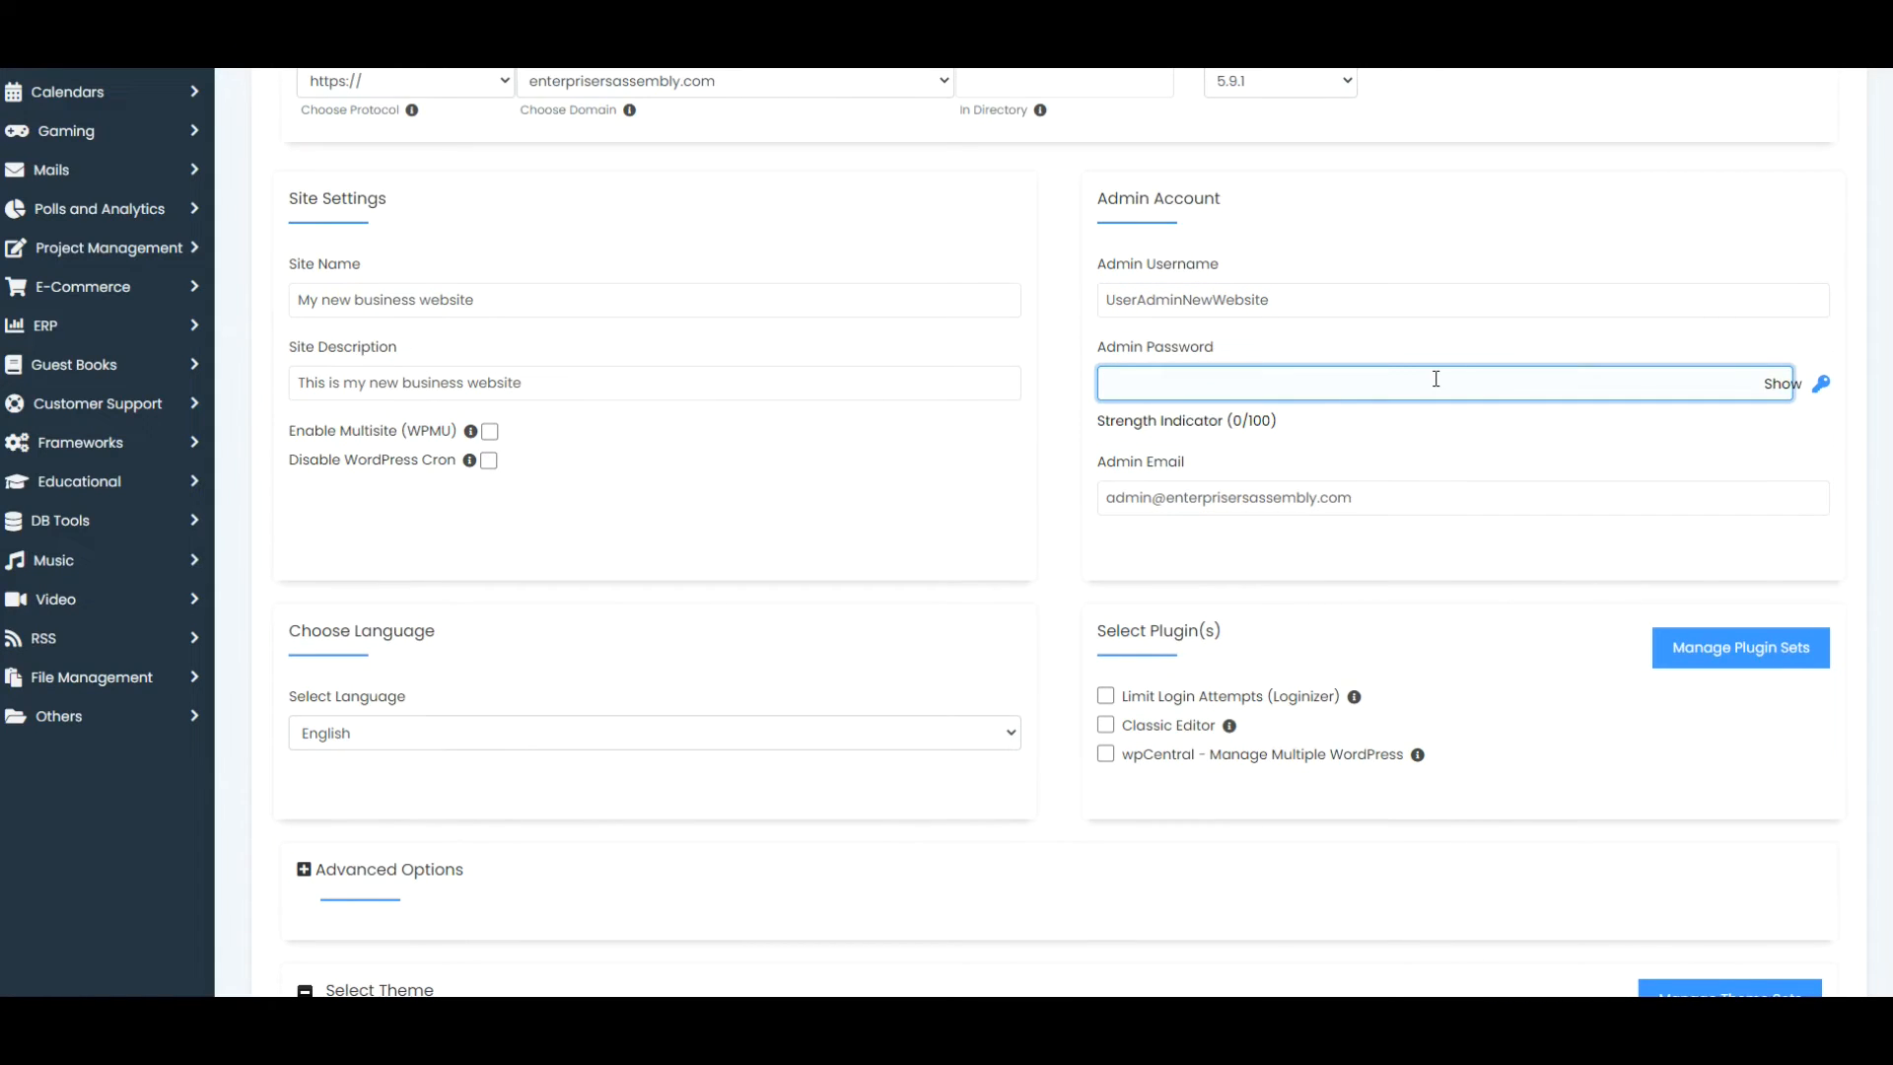
type("•••••")
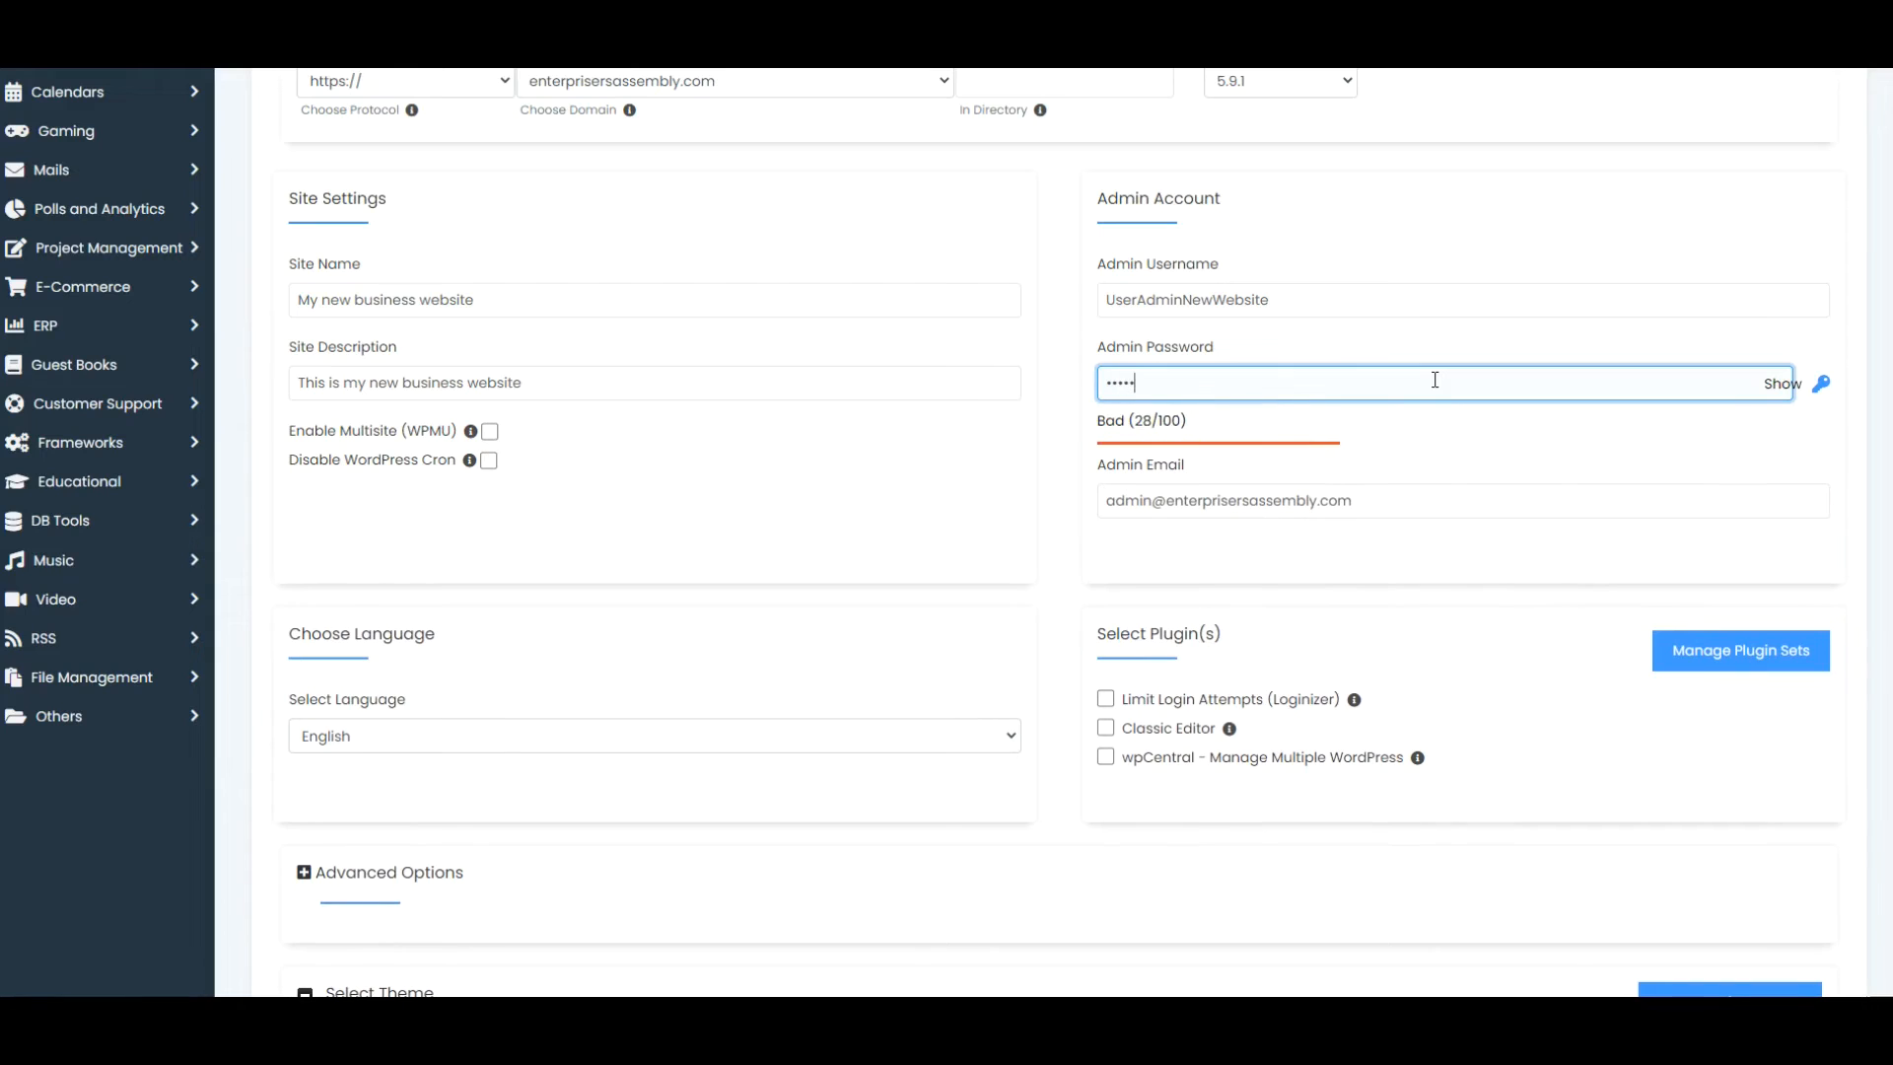
type("•••••••••")
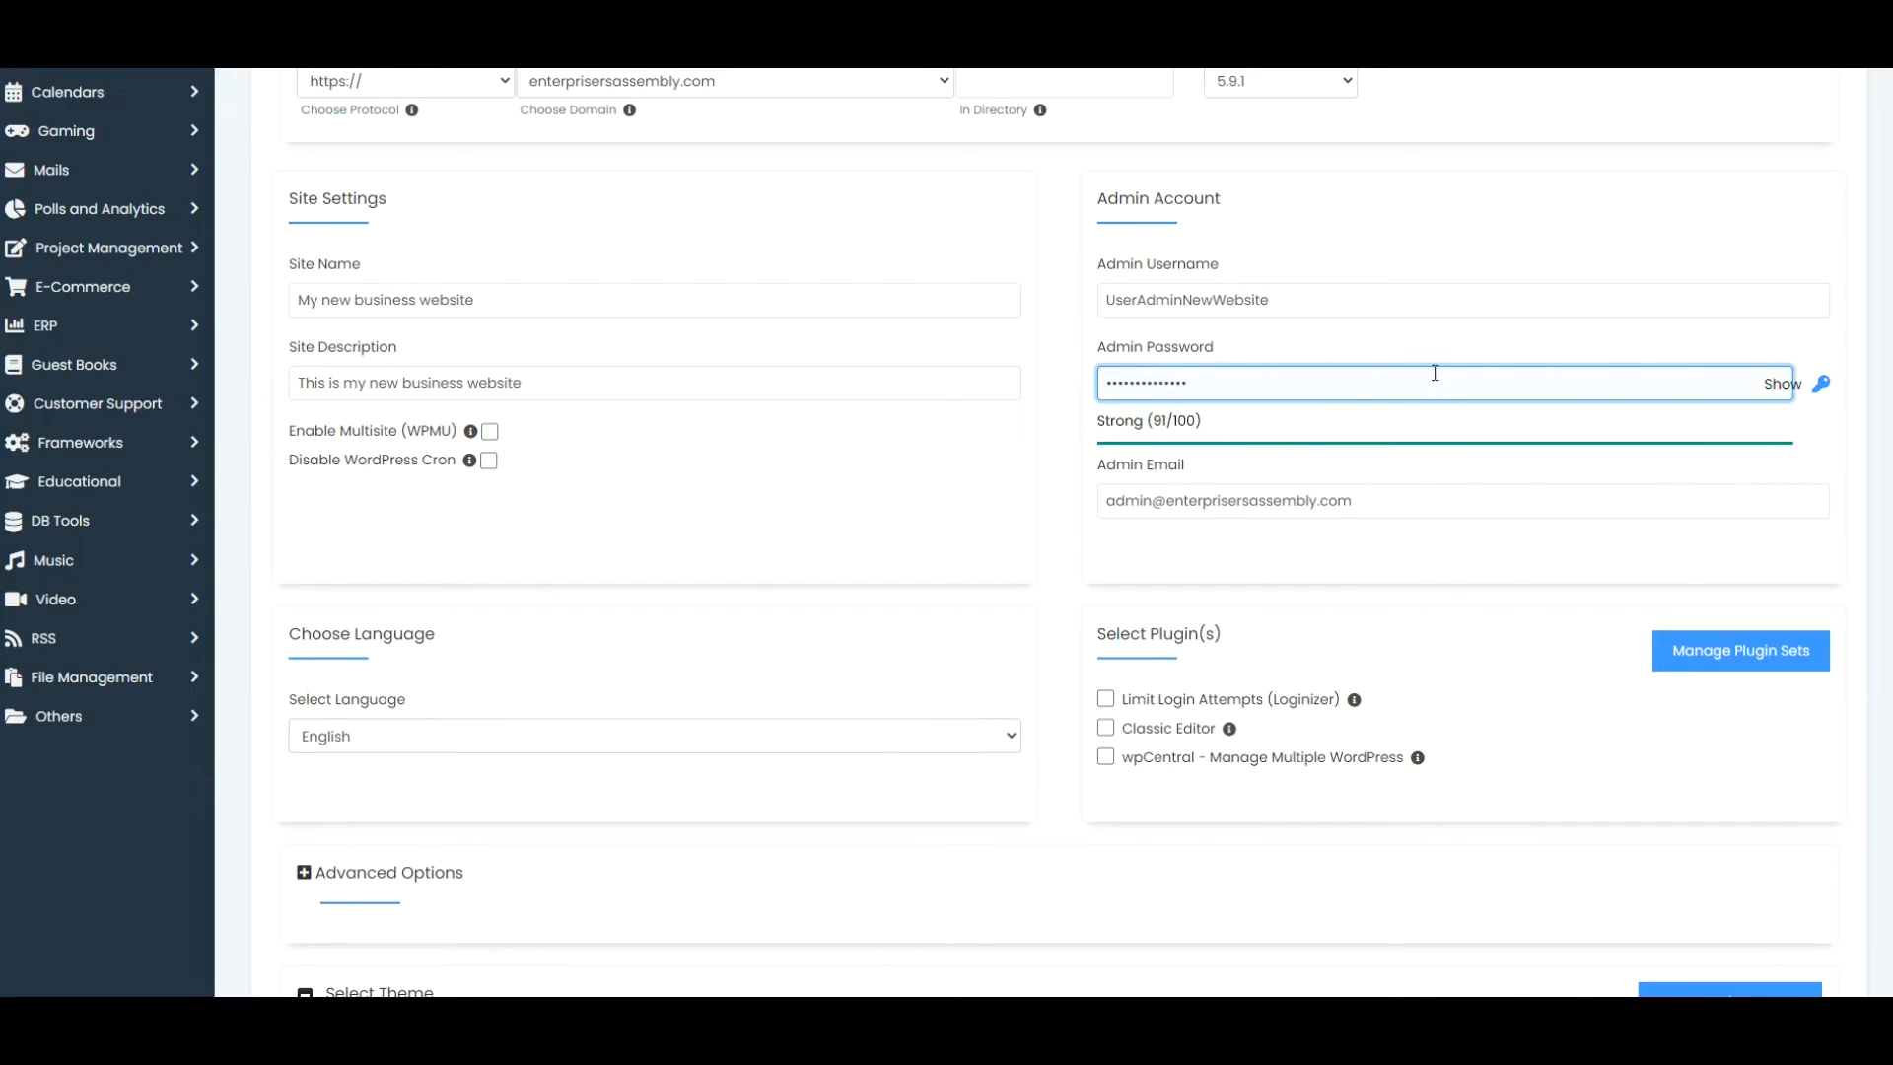
Change the name part of the admin e-mail address to 'mail'
left_click(1364, 498)
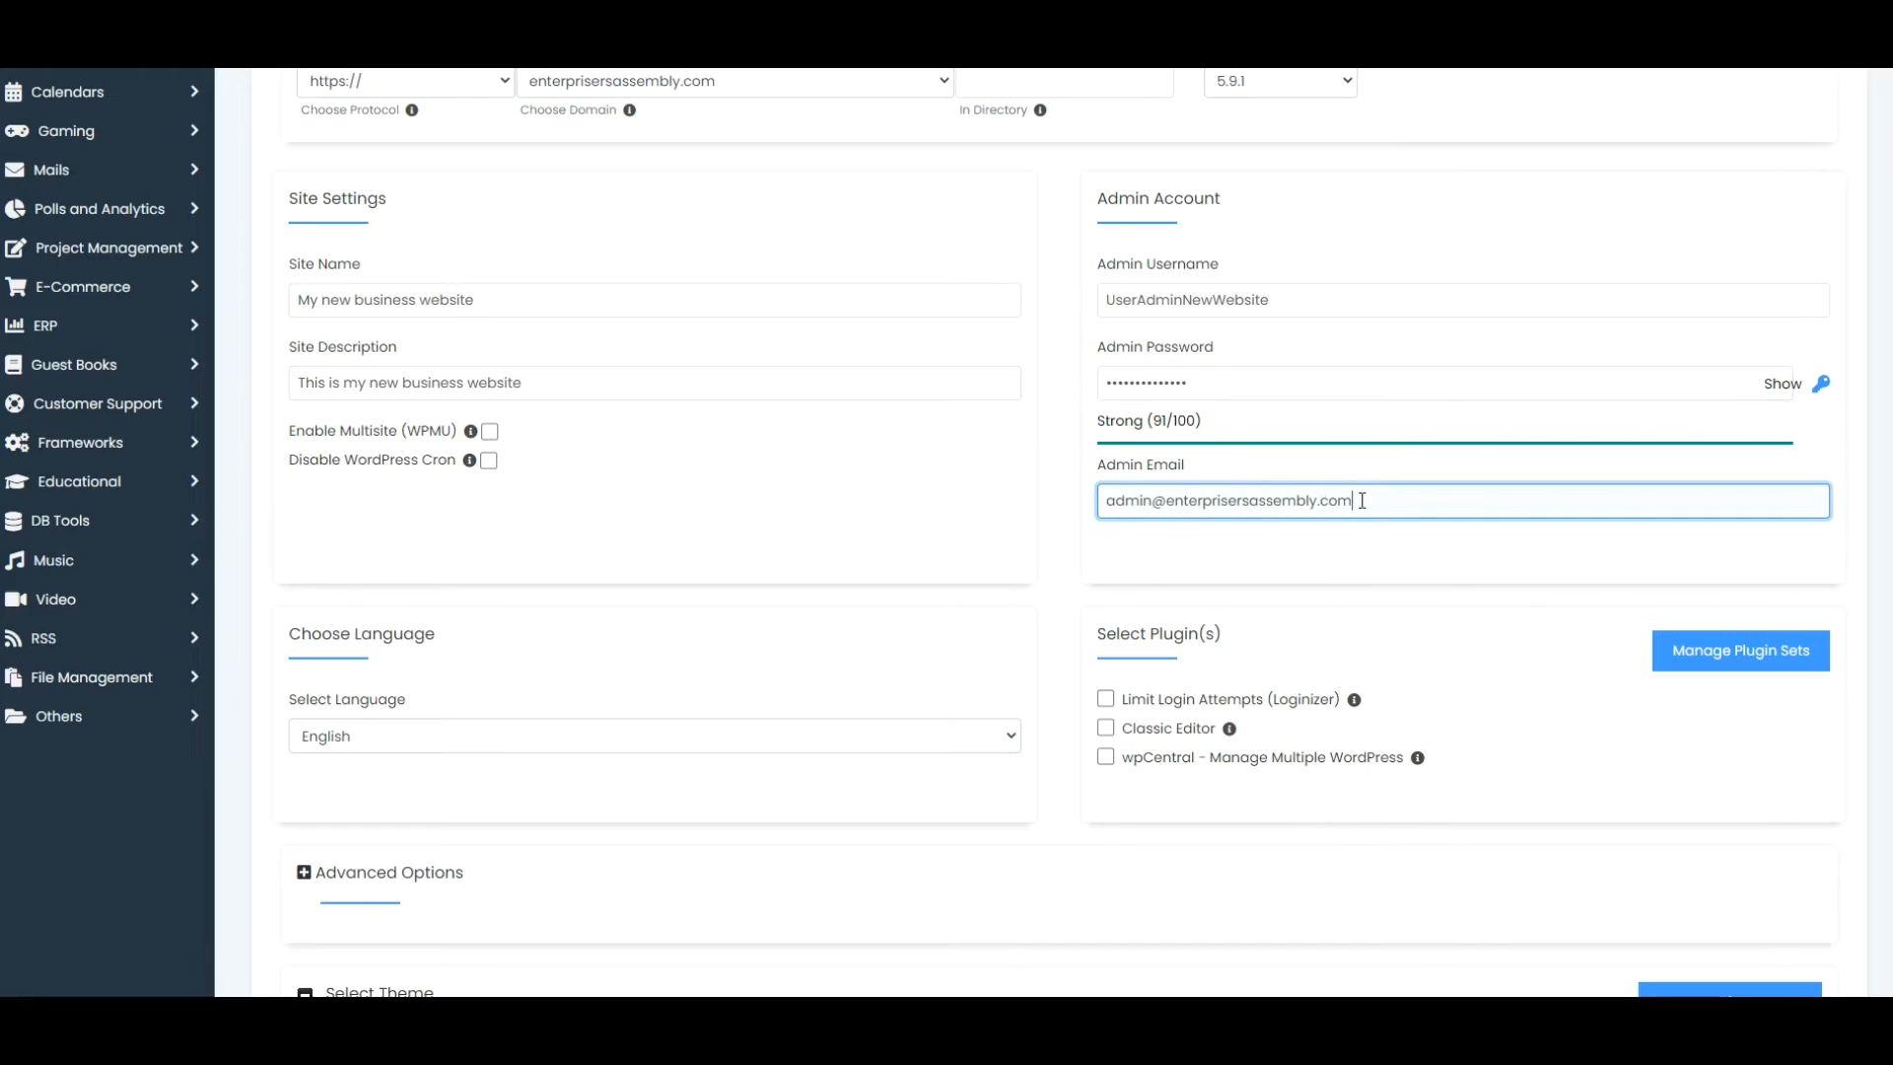
double_click(1150, 501)
left_click(1154, 499)
double_click(1154, 500)
type("mail")
left_click(1881, 616)
scroll(946, 533, "down", 3)
Keep English as the language and the default theme, then run the installation
left_click(1017, 479)
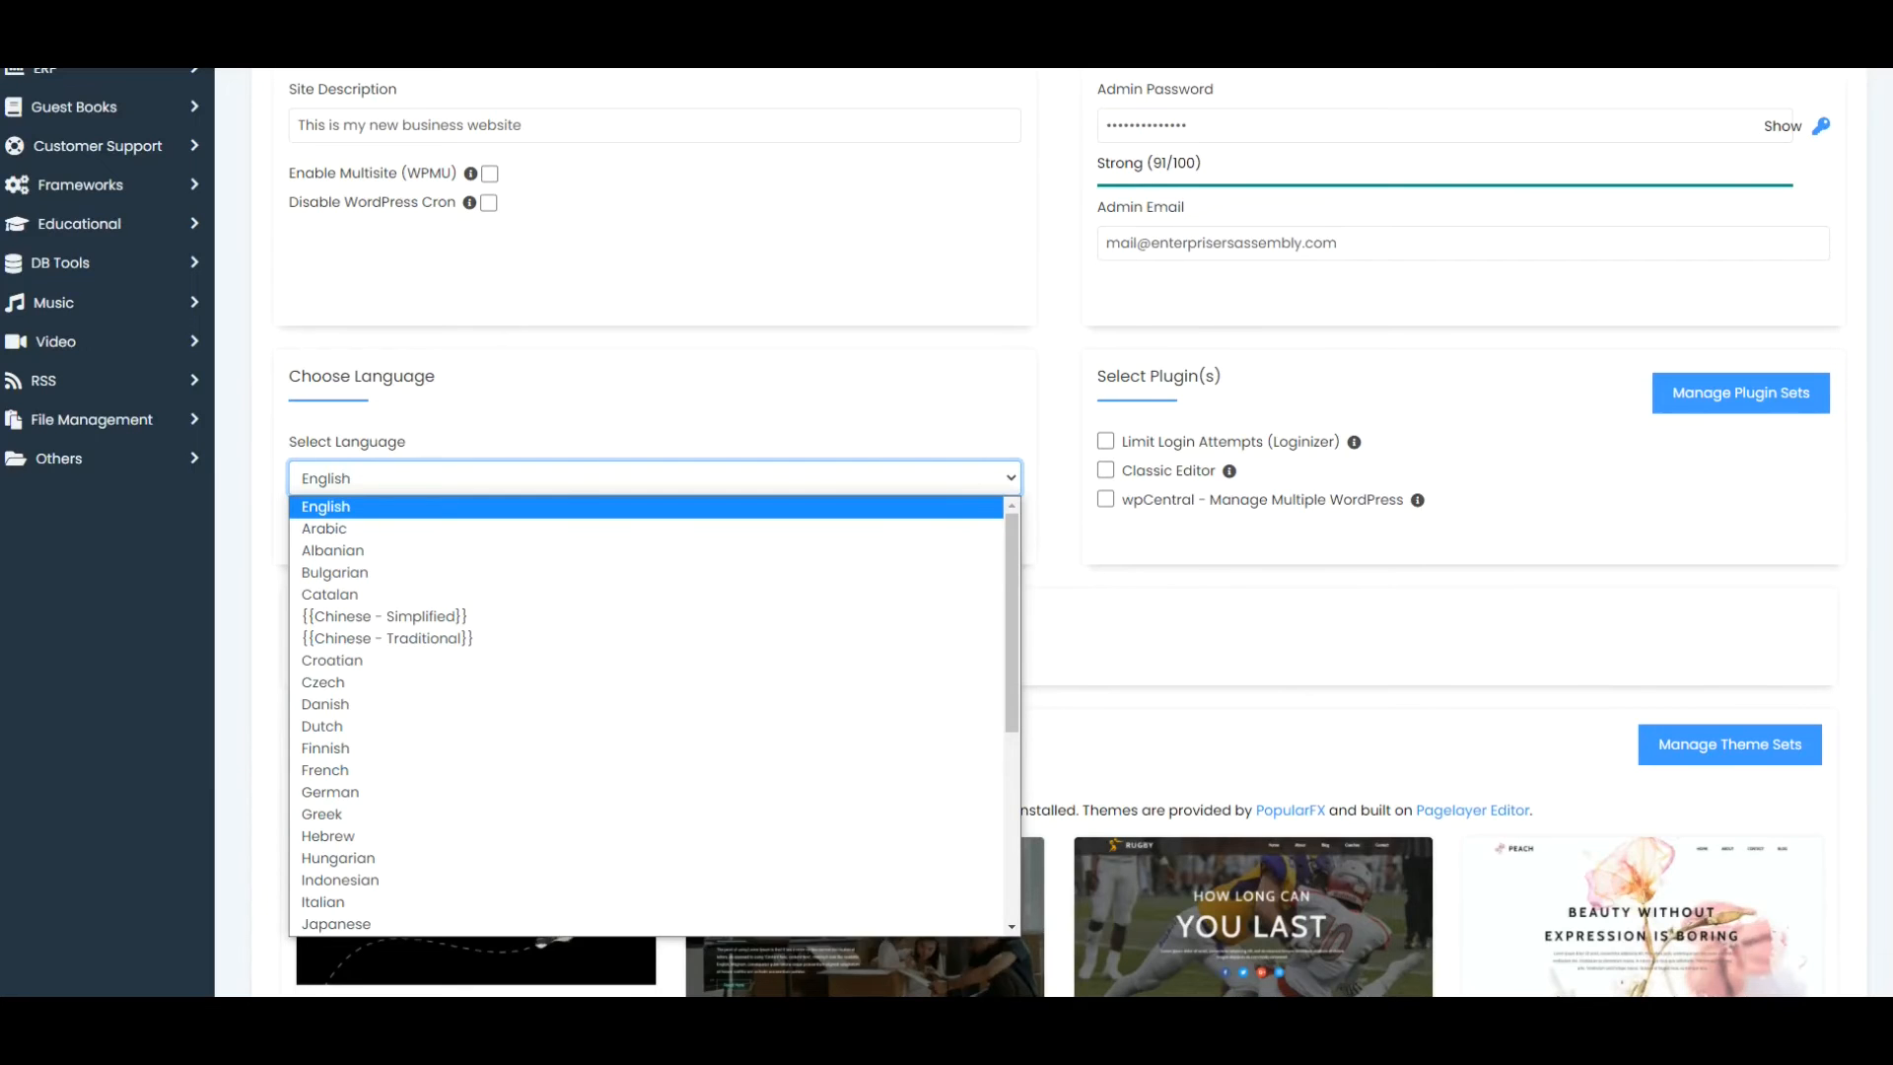
left_click(1008, 481)
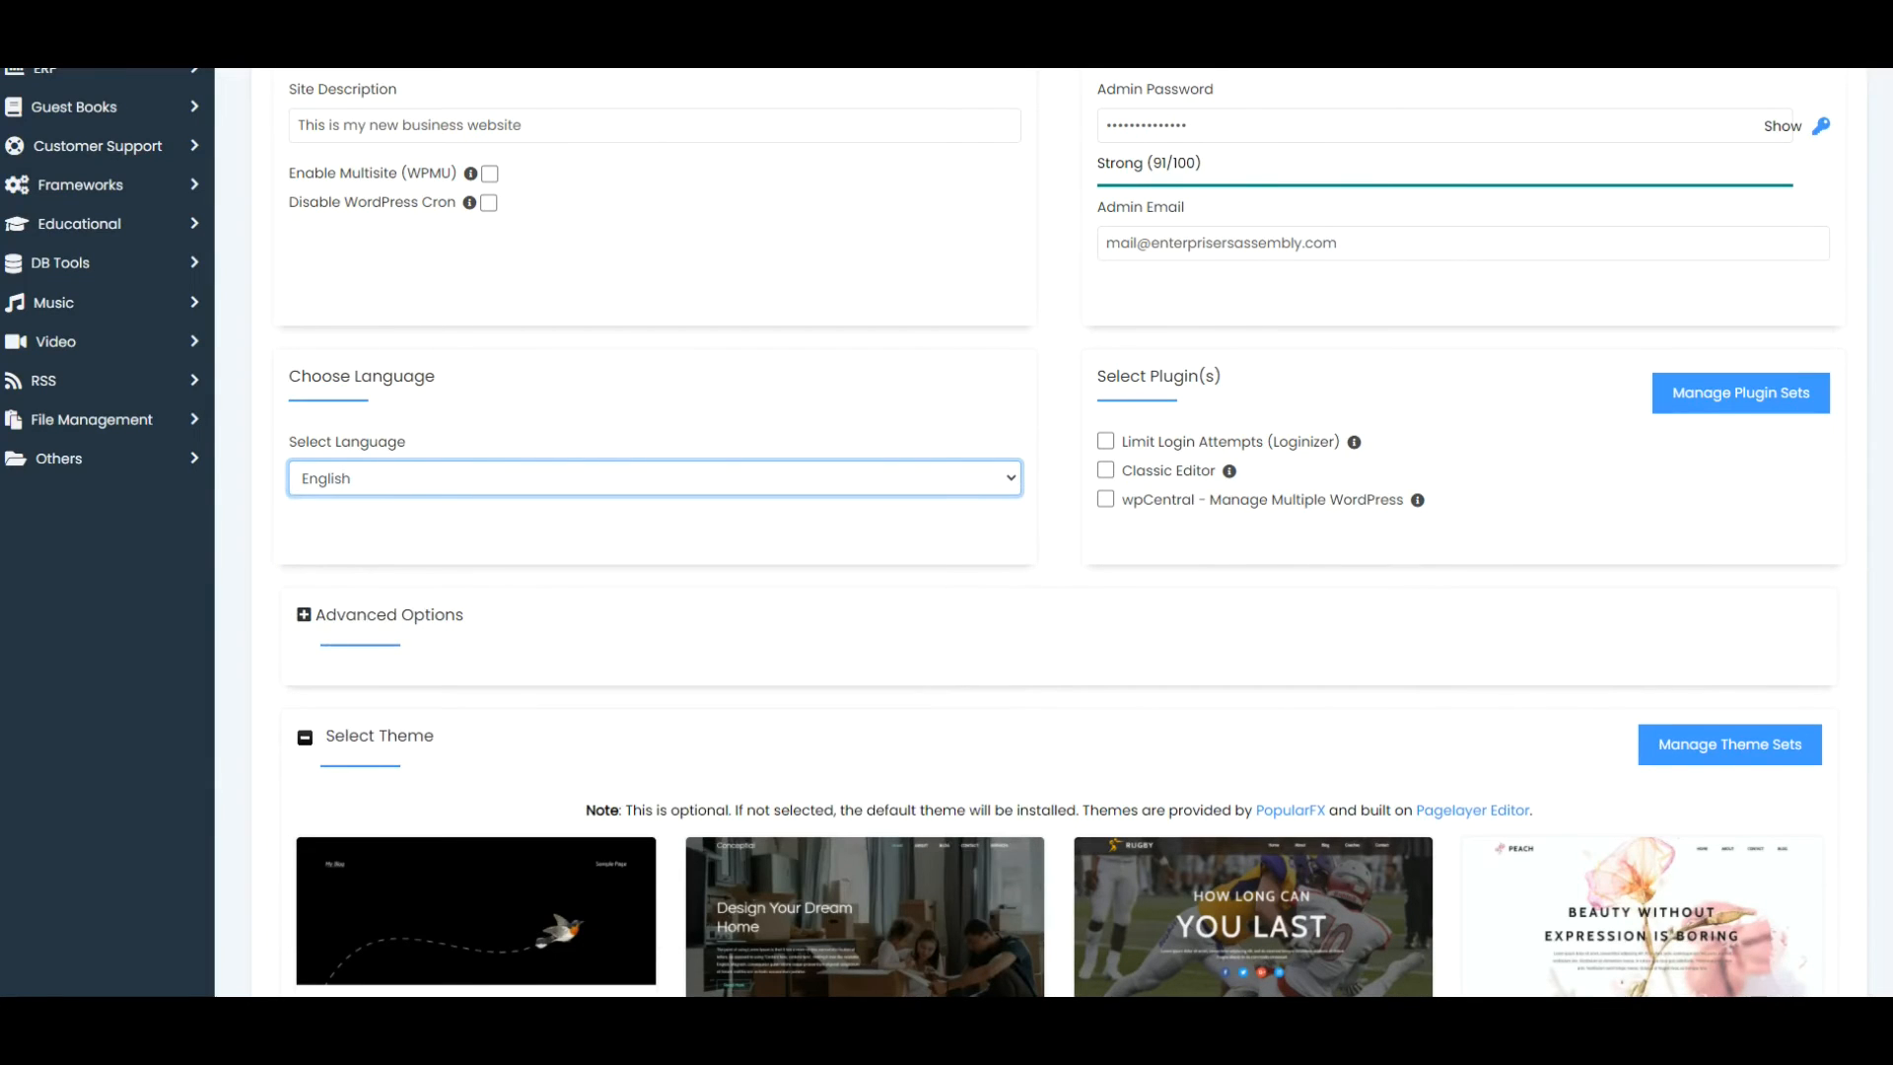
scroll(1044, 532, "down", 4)
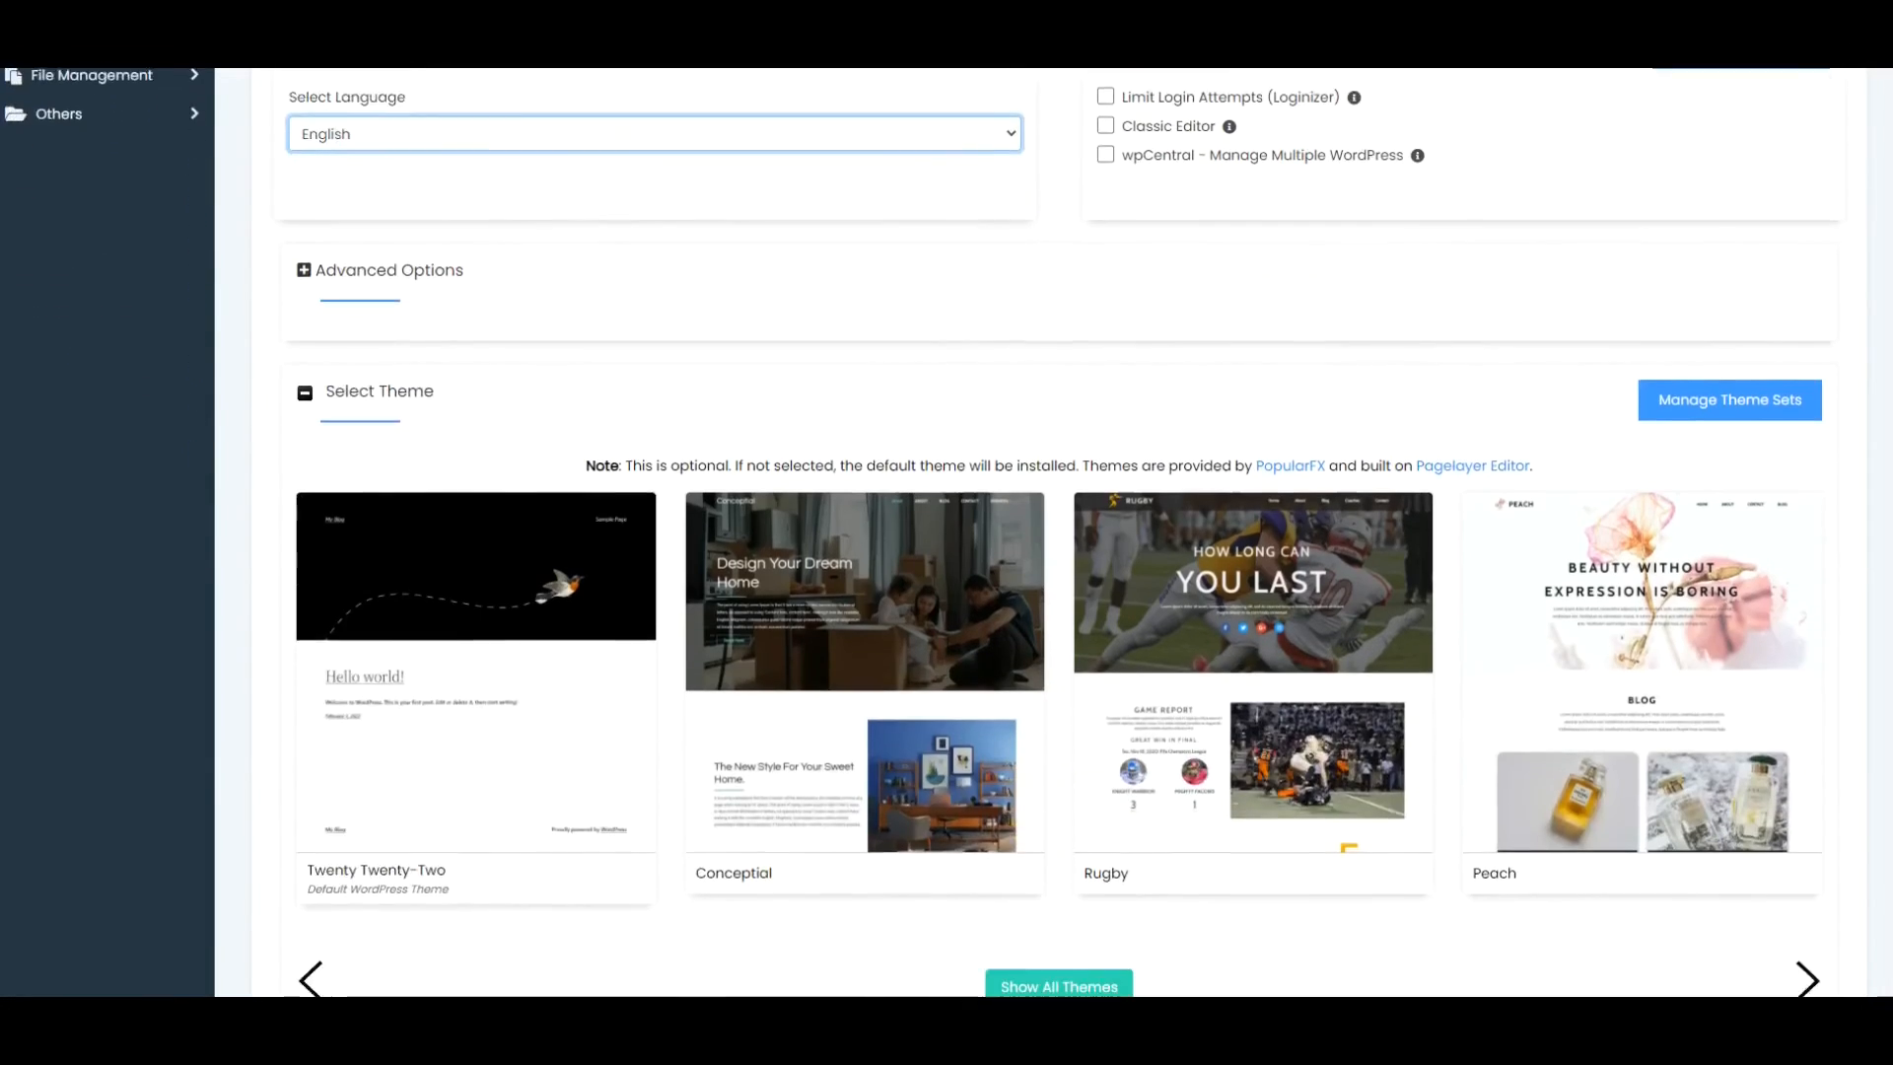
scroll(1045, 532, "down", 3)
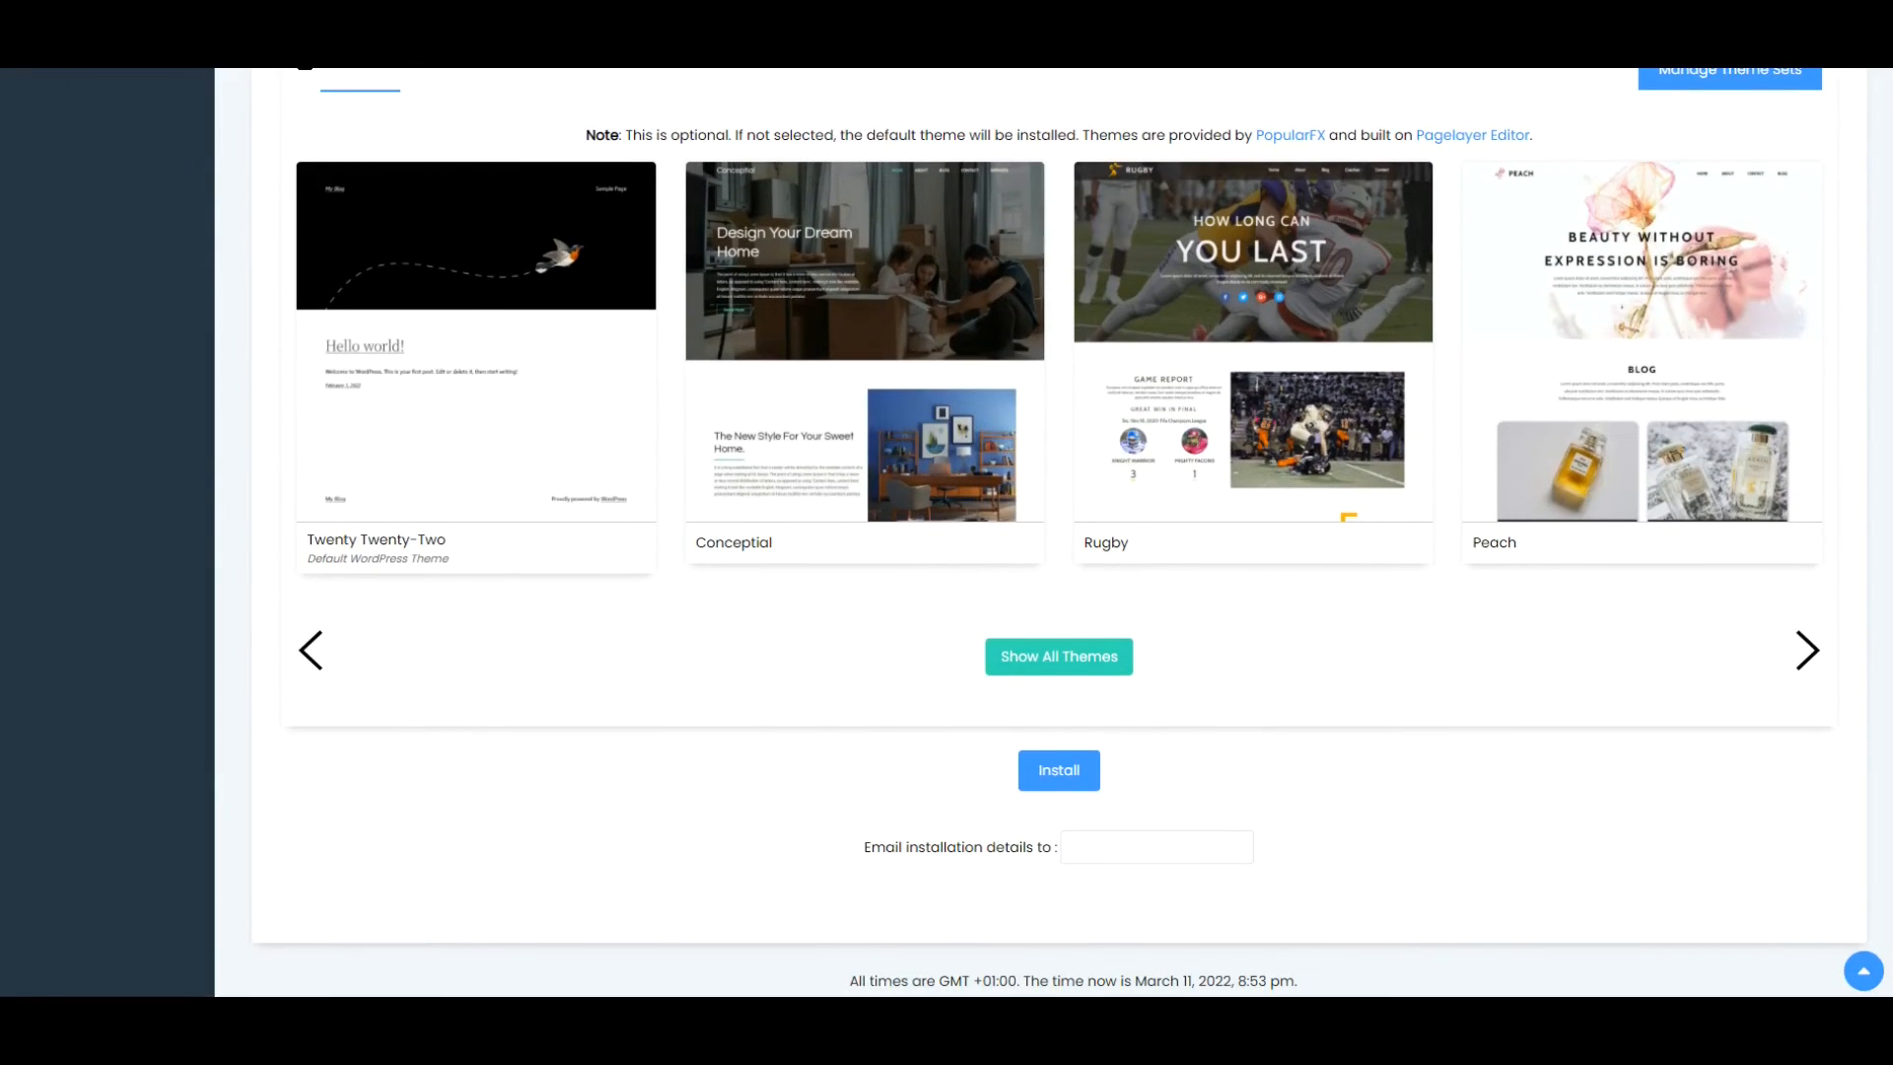
scroll(1045, 532, "up", 3)
scroll(1045, 533, "up", 3)
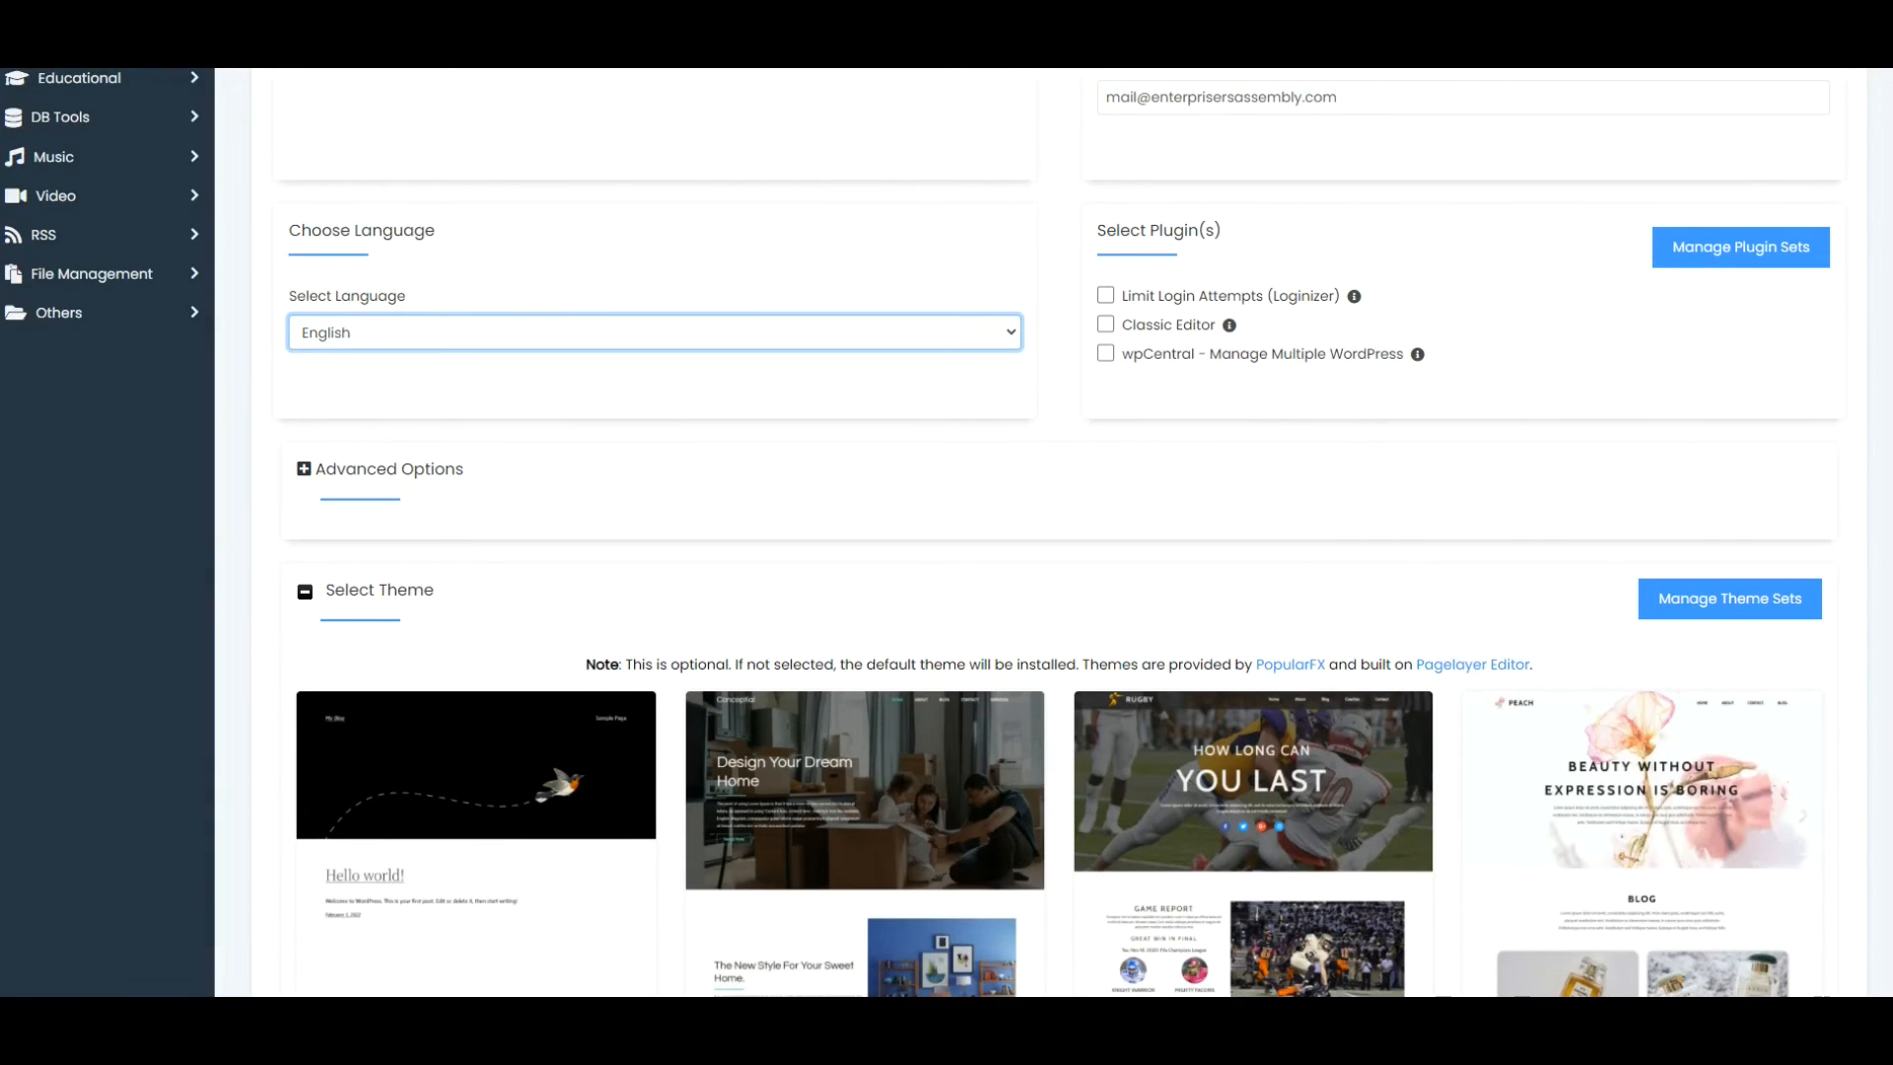
scroll(1045, 532, "down", 3)
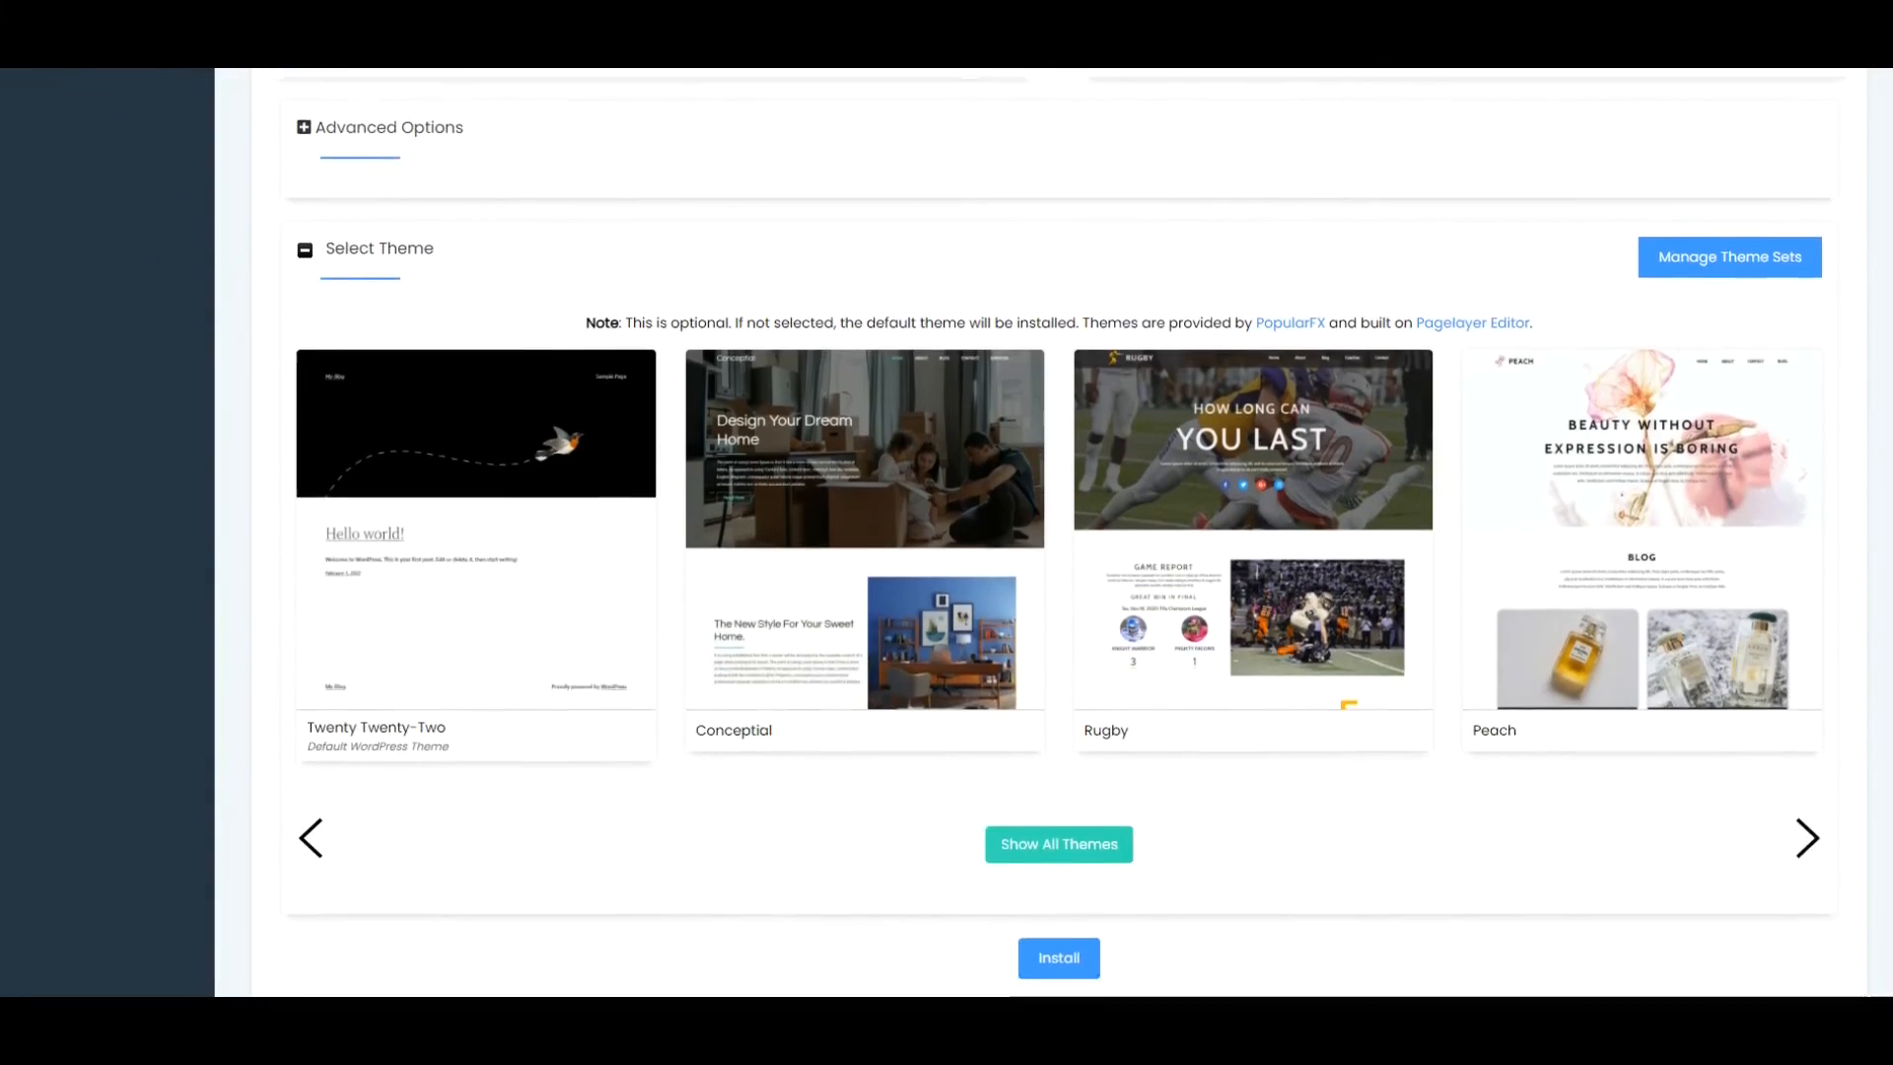
scroll(1848, 789, "down", 3)
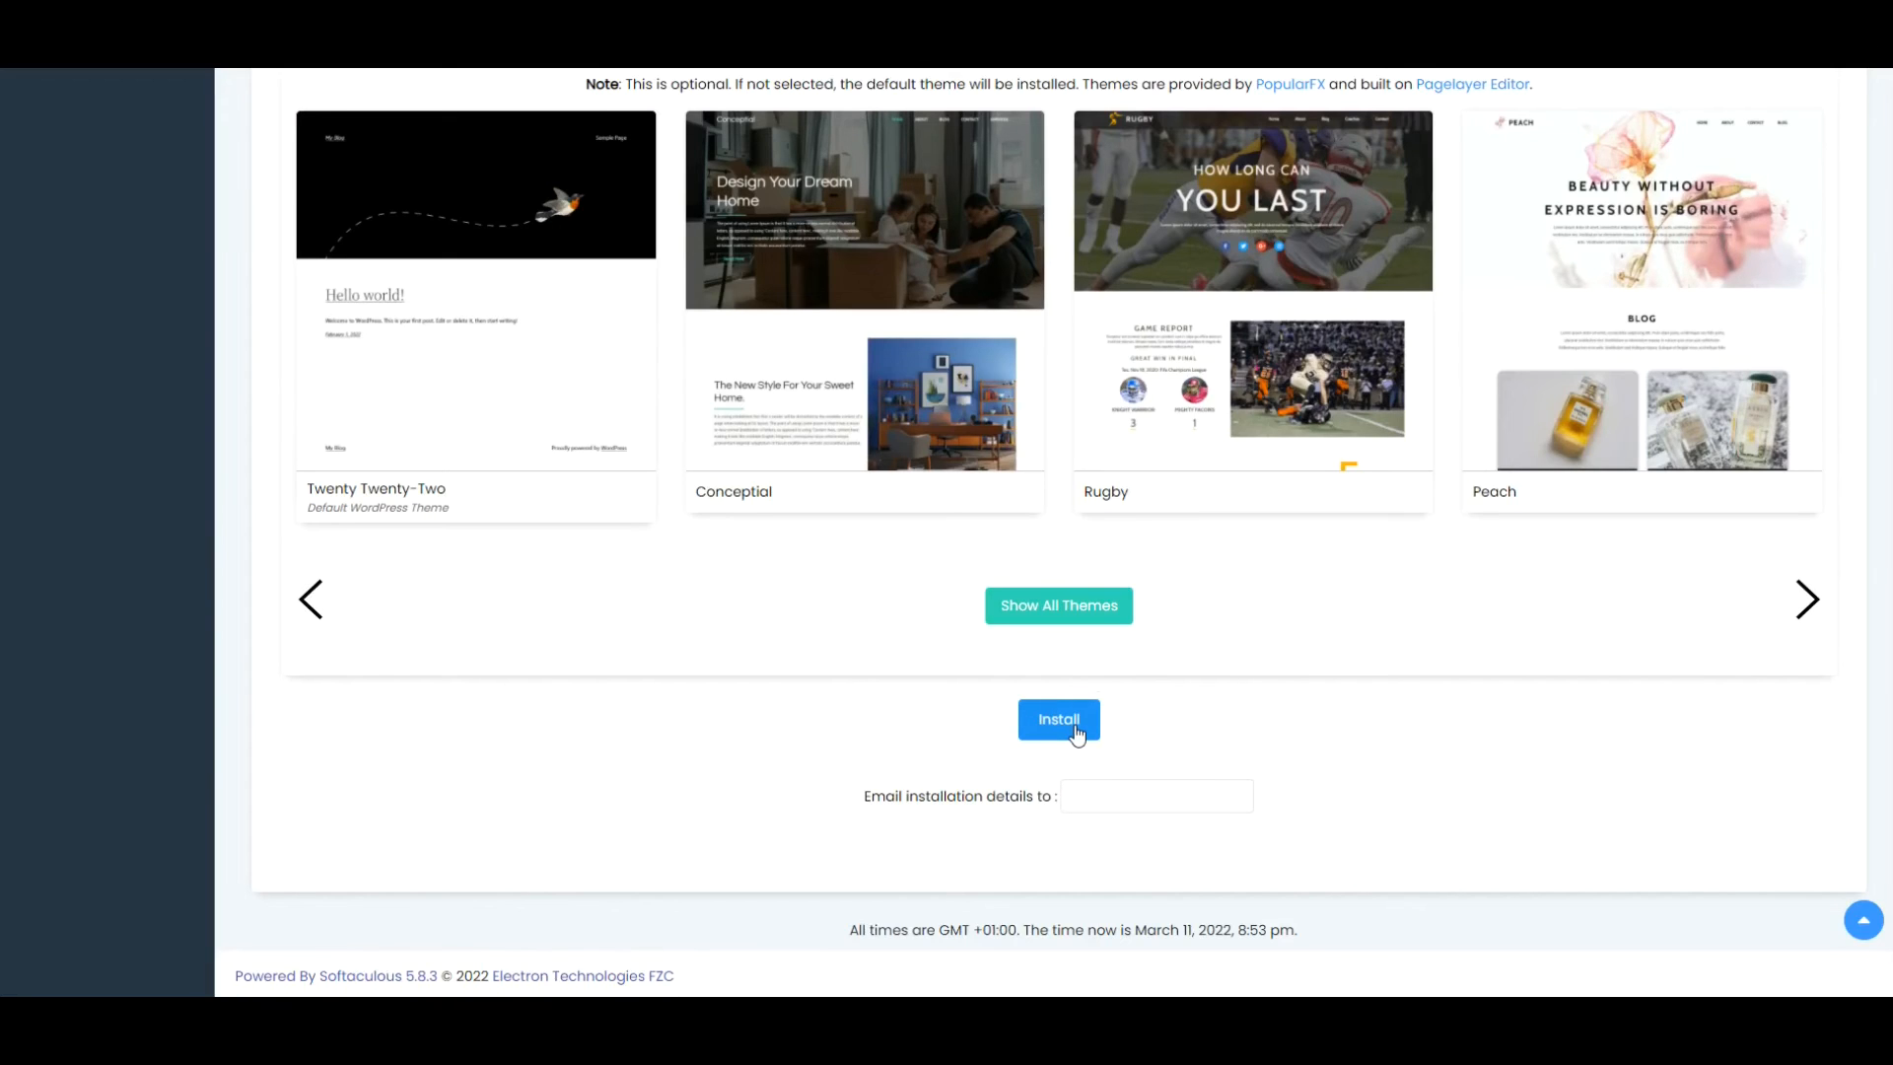
left_click(1073, 730)
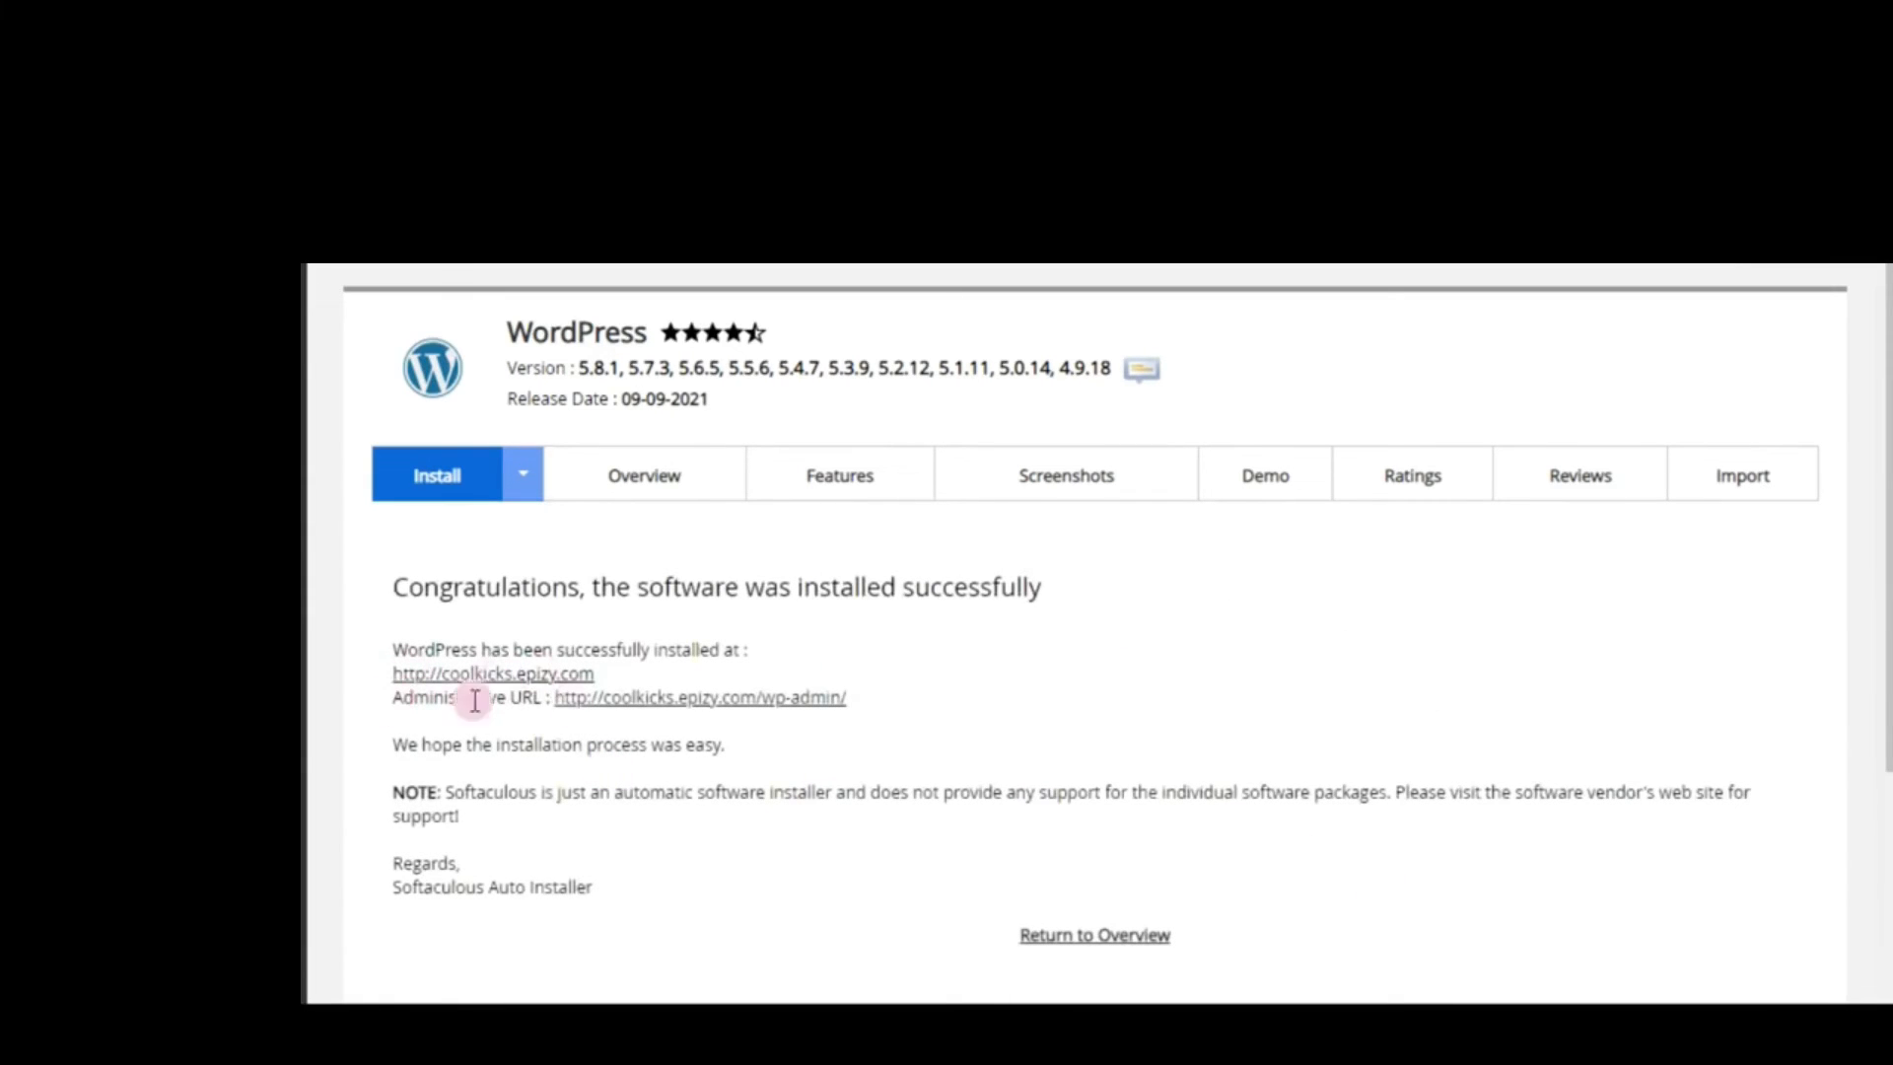
Review the site and administrative URLs, then open the /wp-admin/ link
scroll(670, 848, "down", 2)
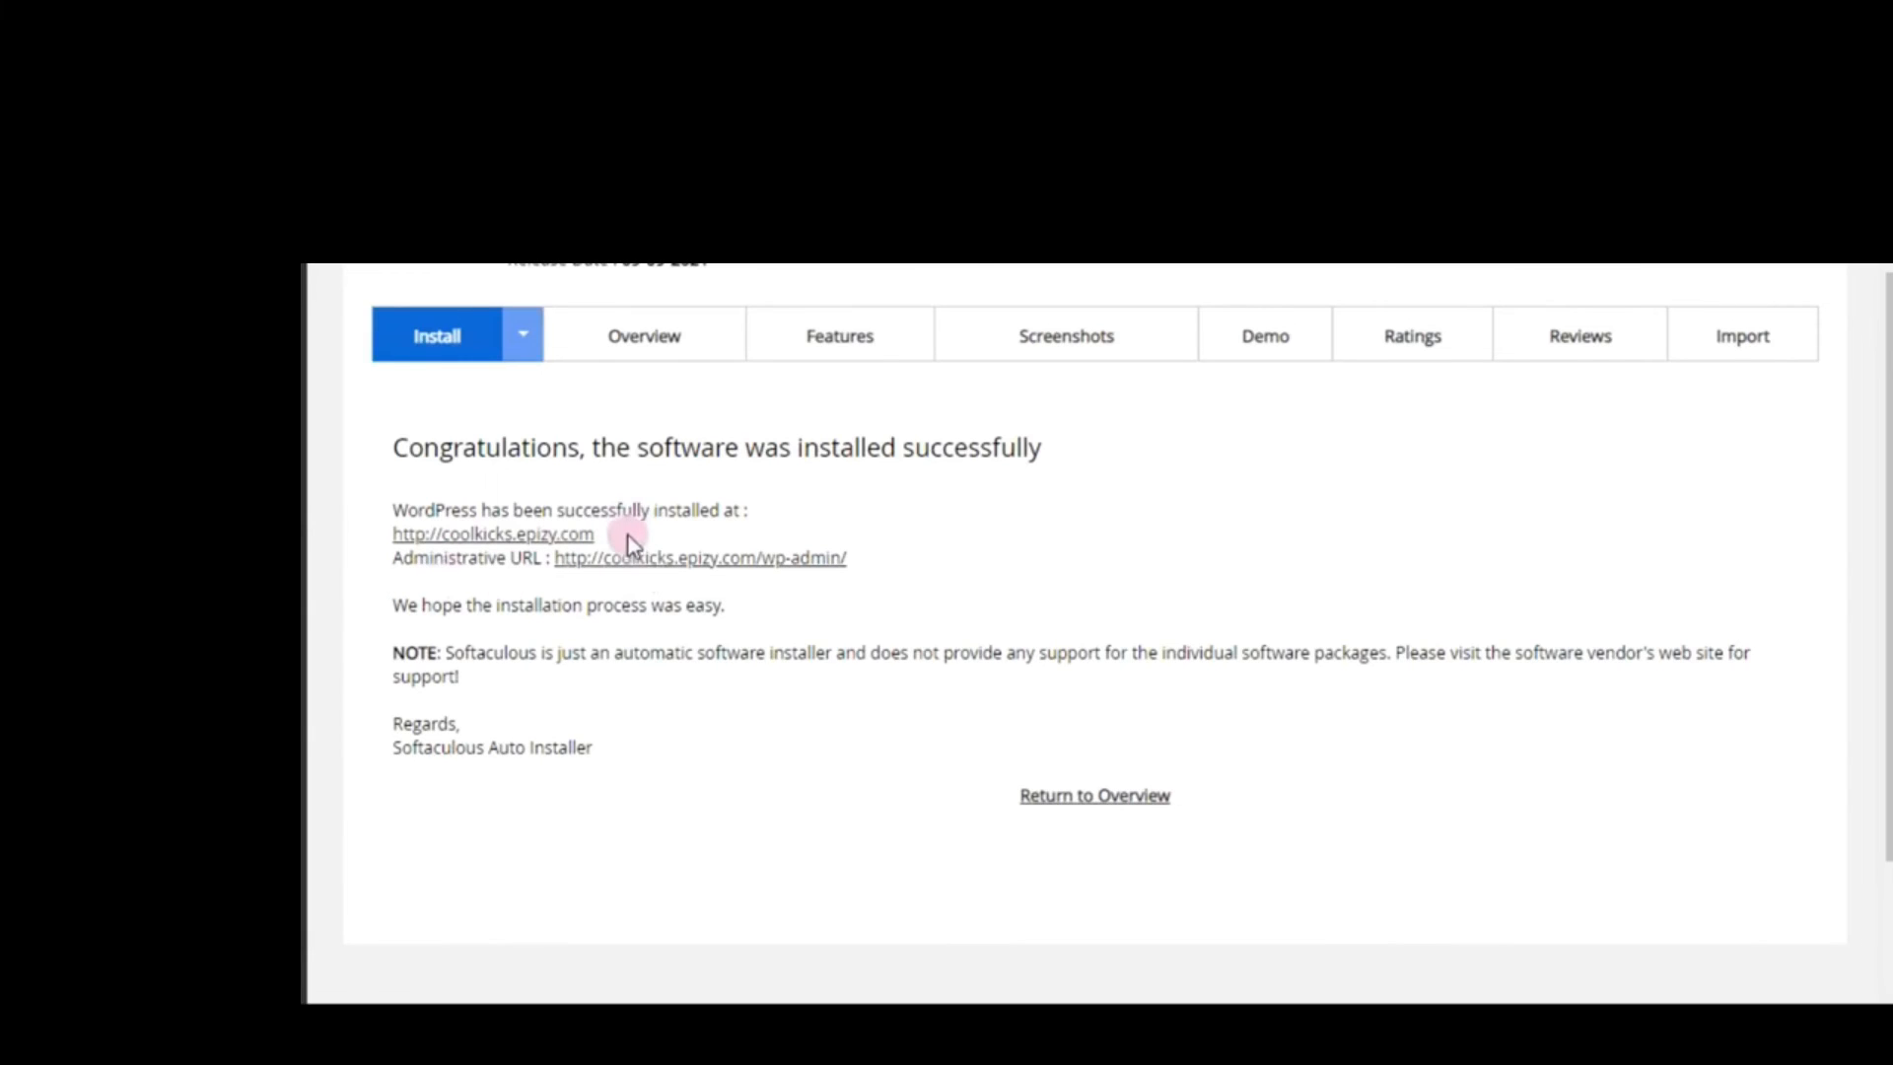
left_click_drag(627, 536, 355, 536)
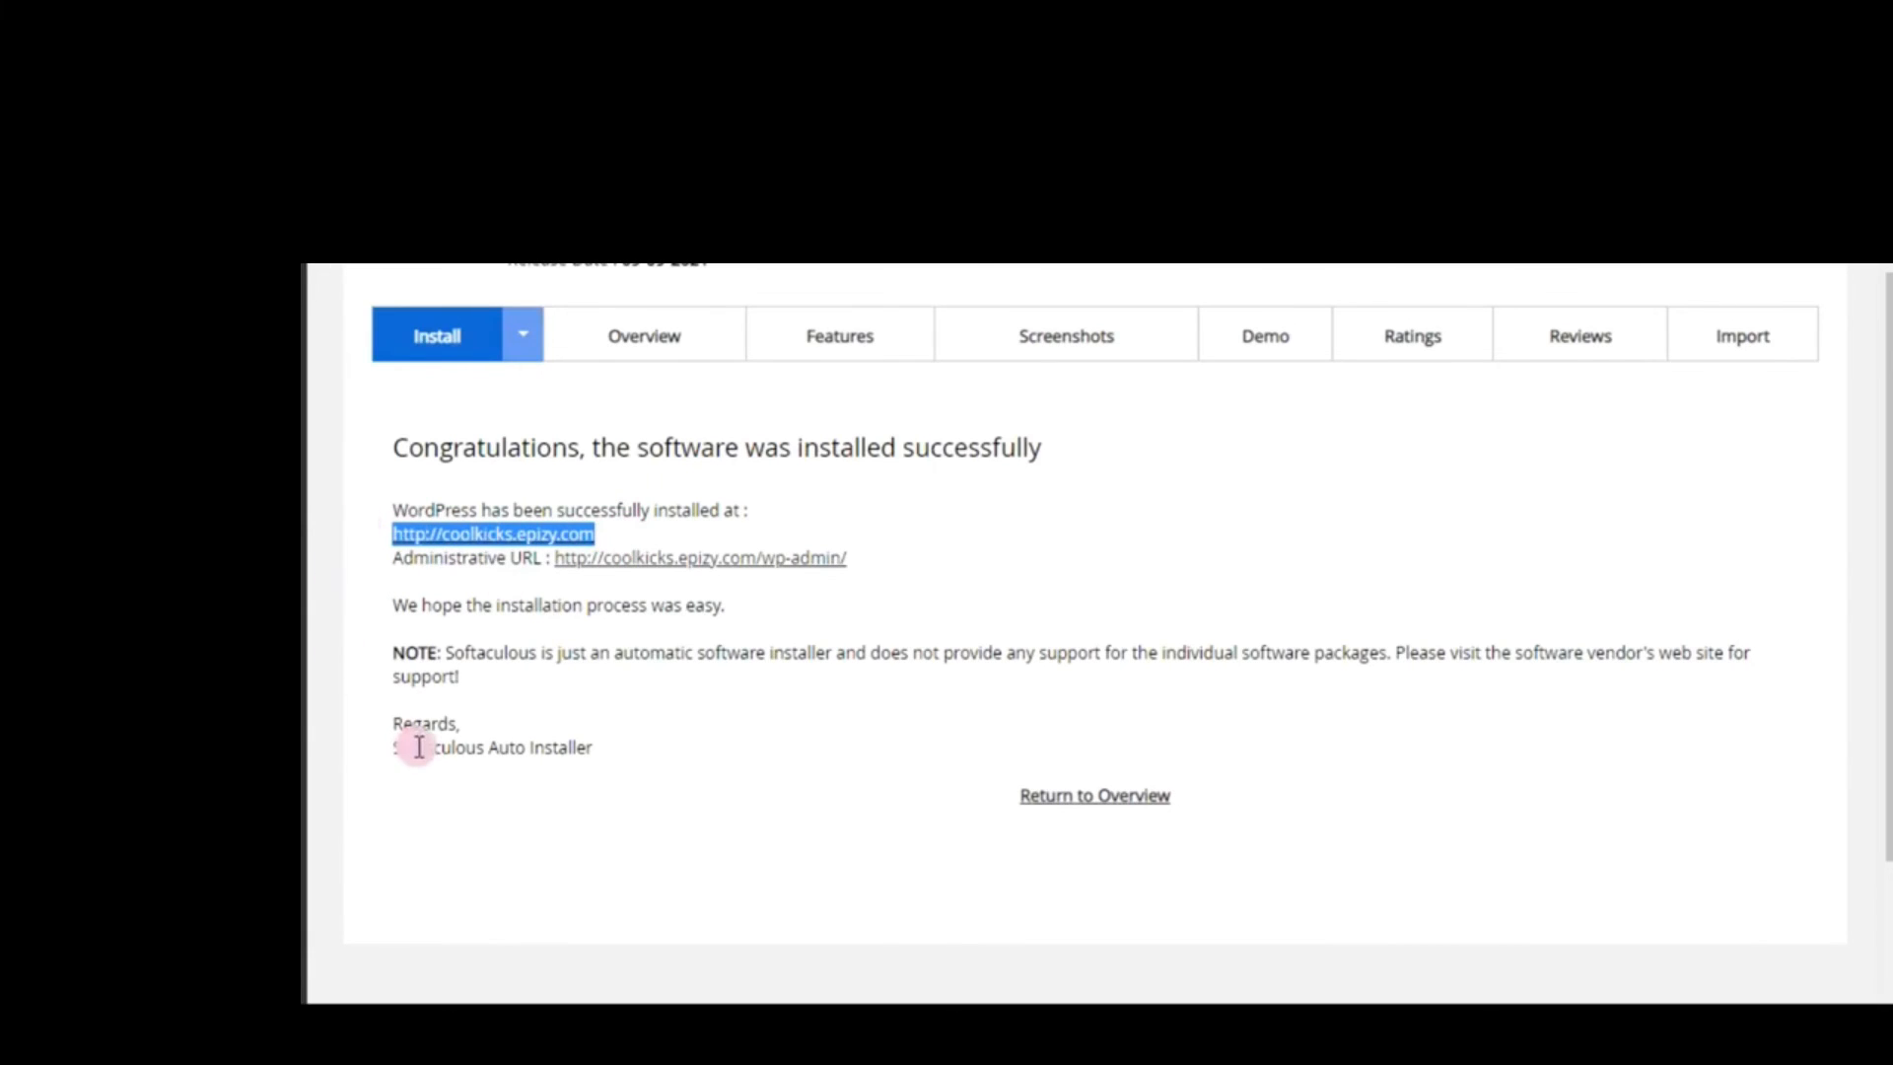
left_click(878, 560)
left_click_drag(877, 560, 368, 566)
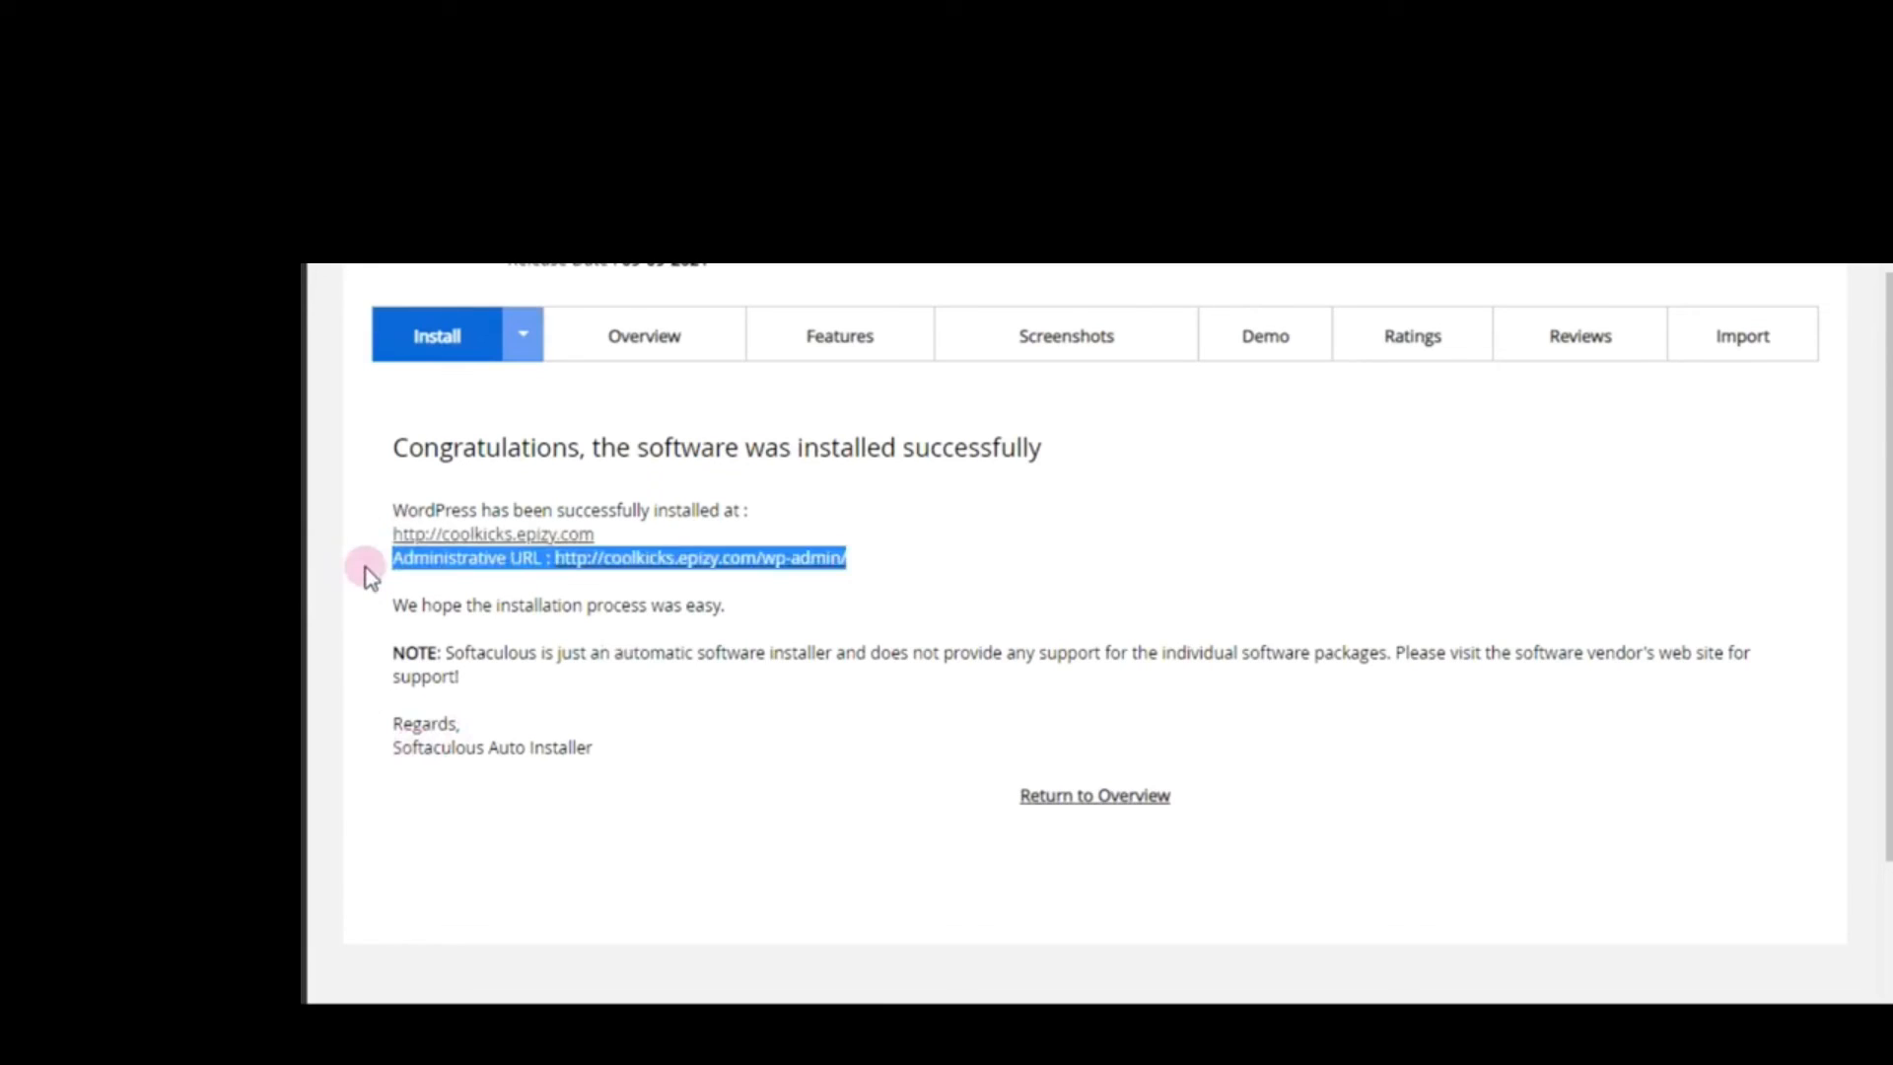
left_click(747, 853)
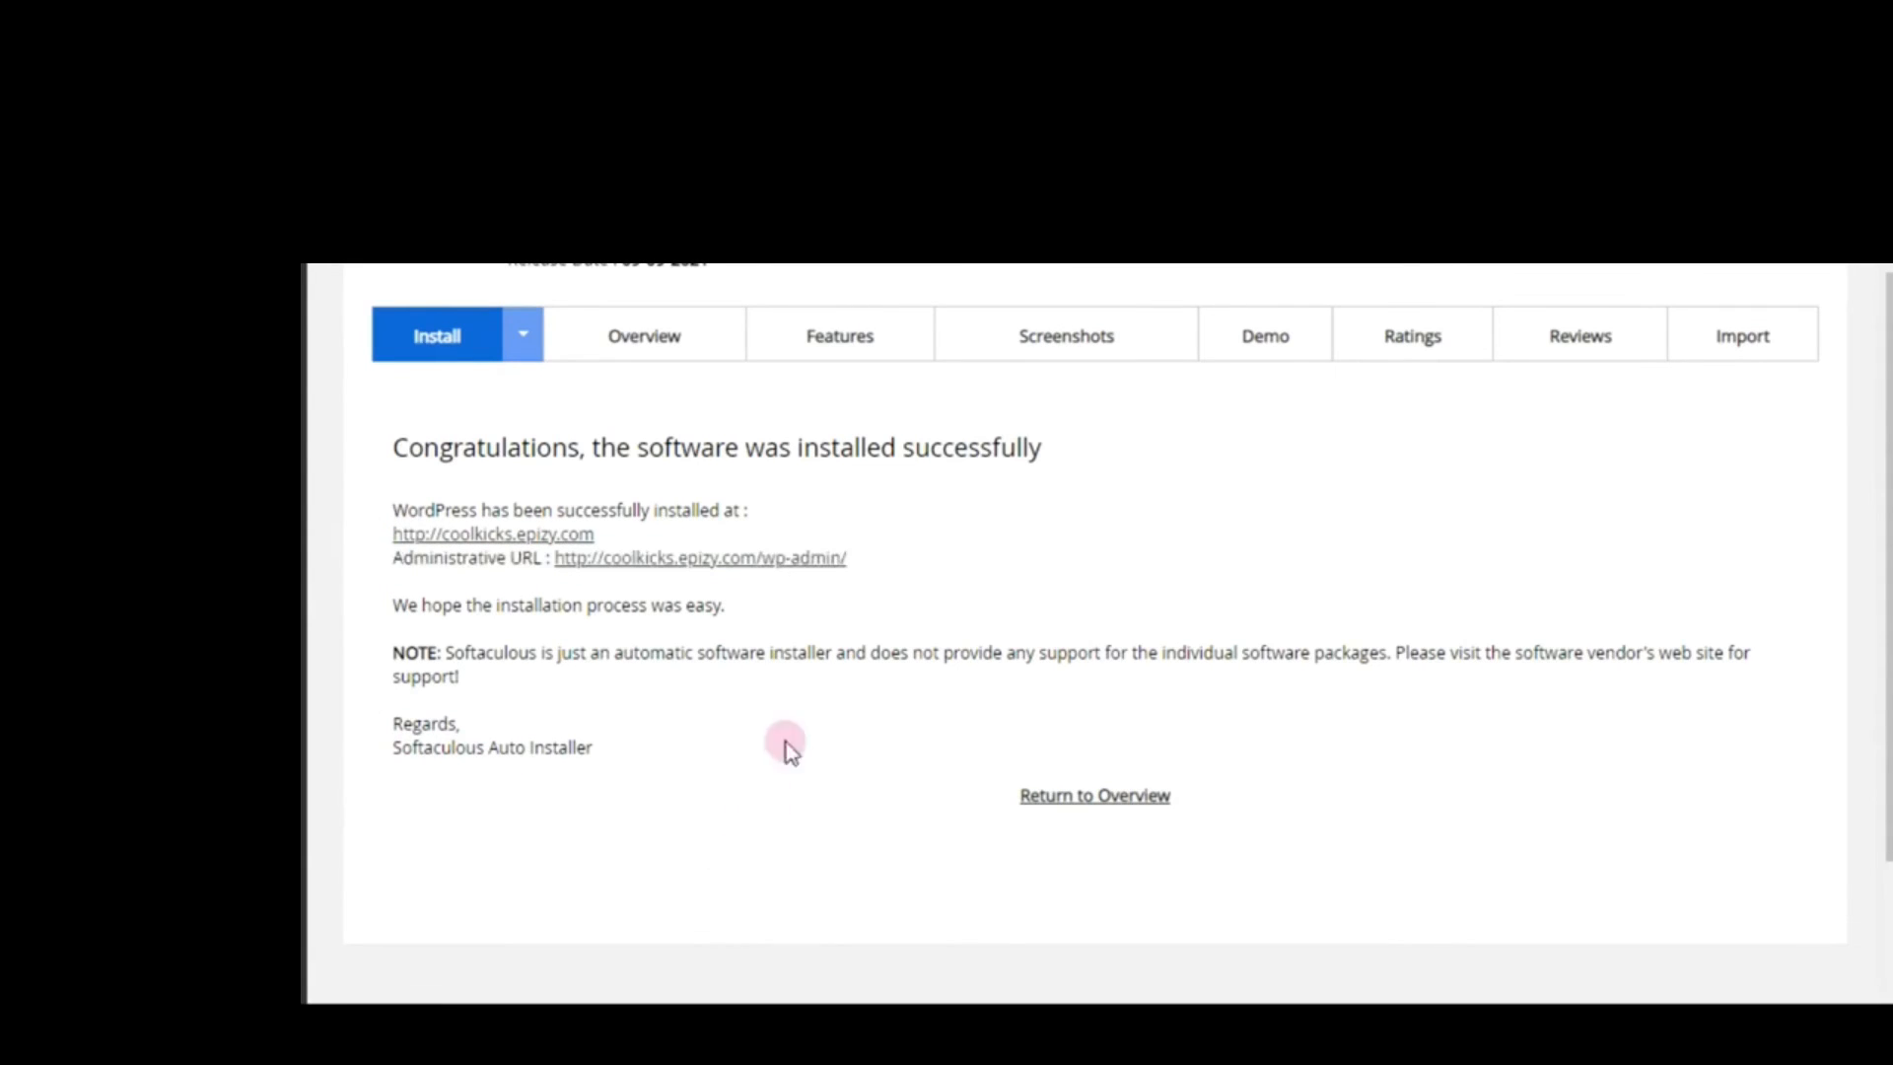
left_click(746, 567)
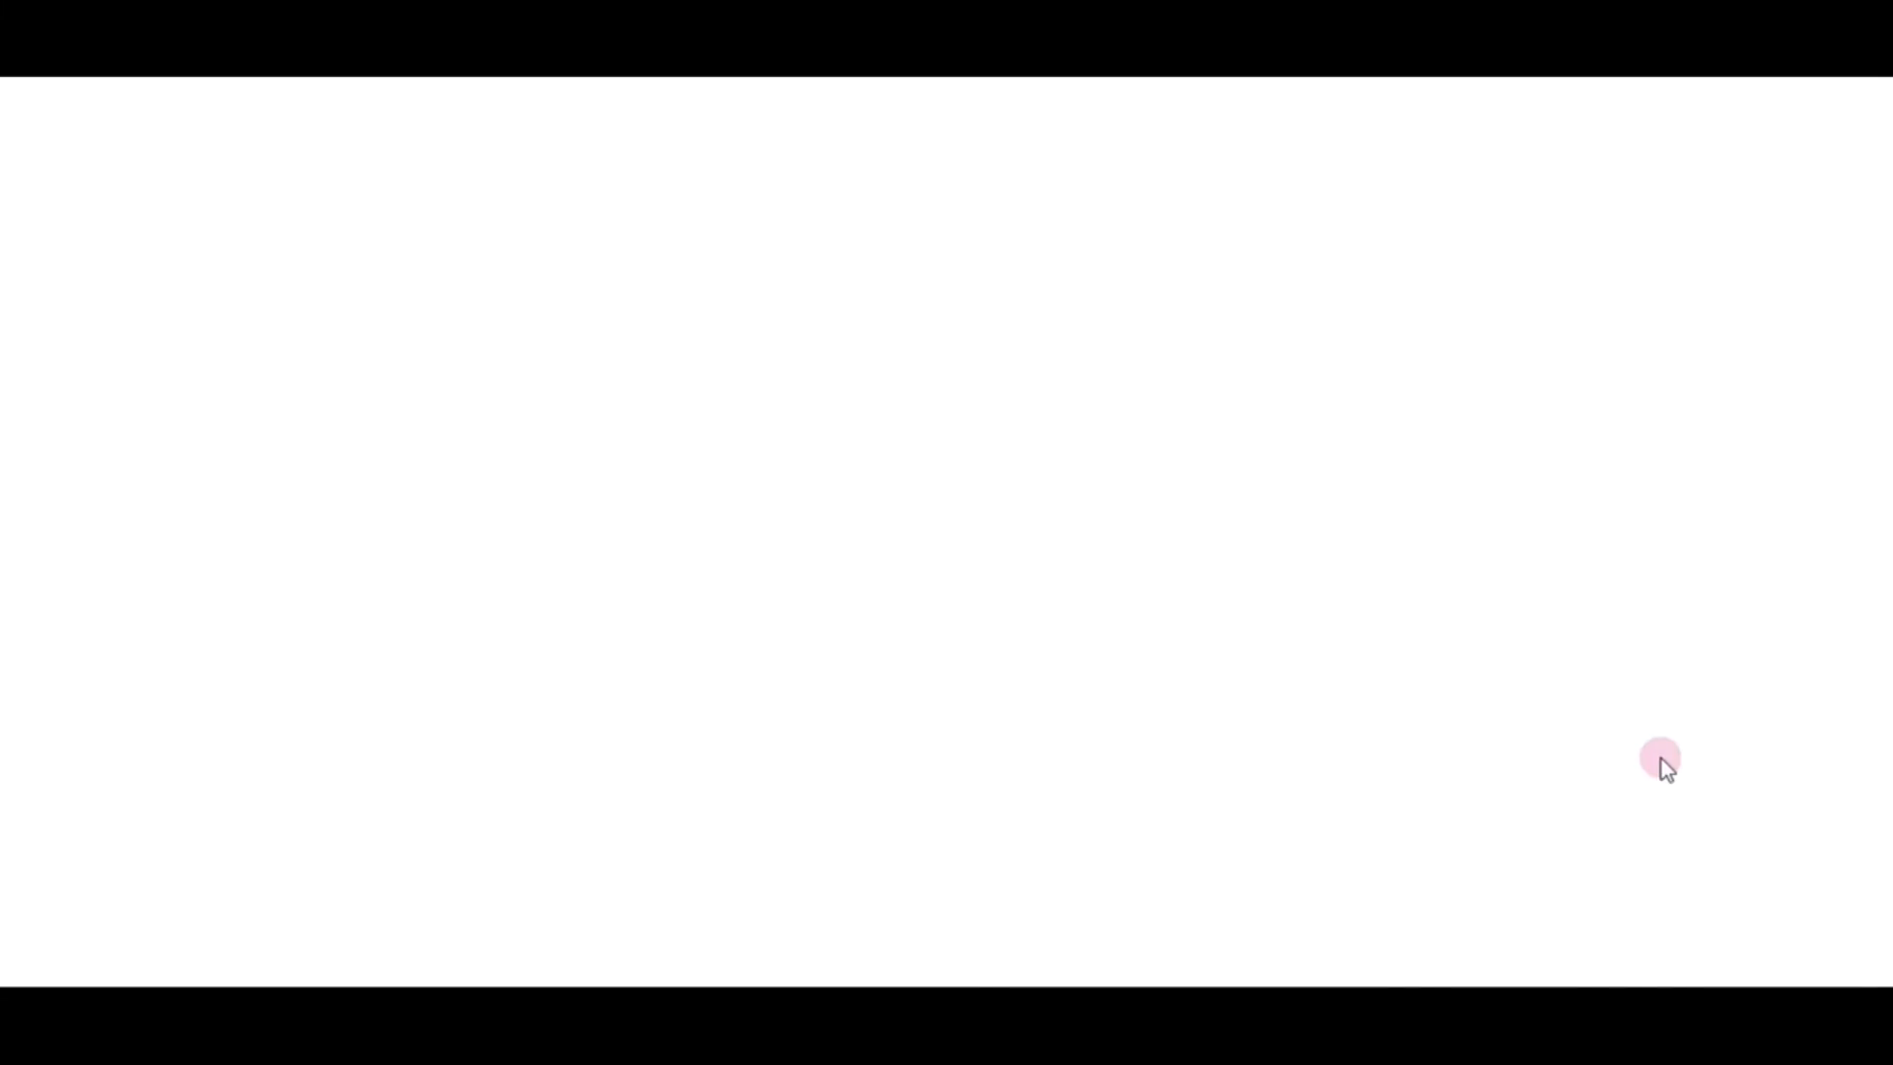